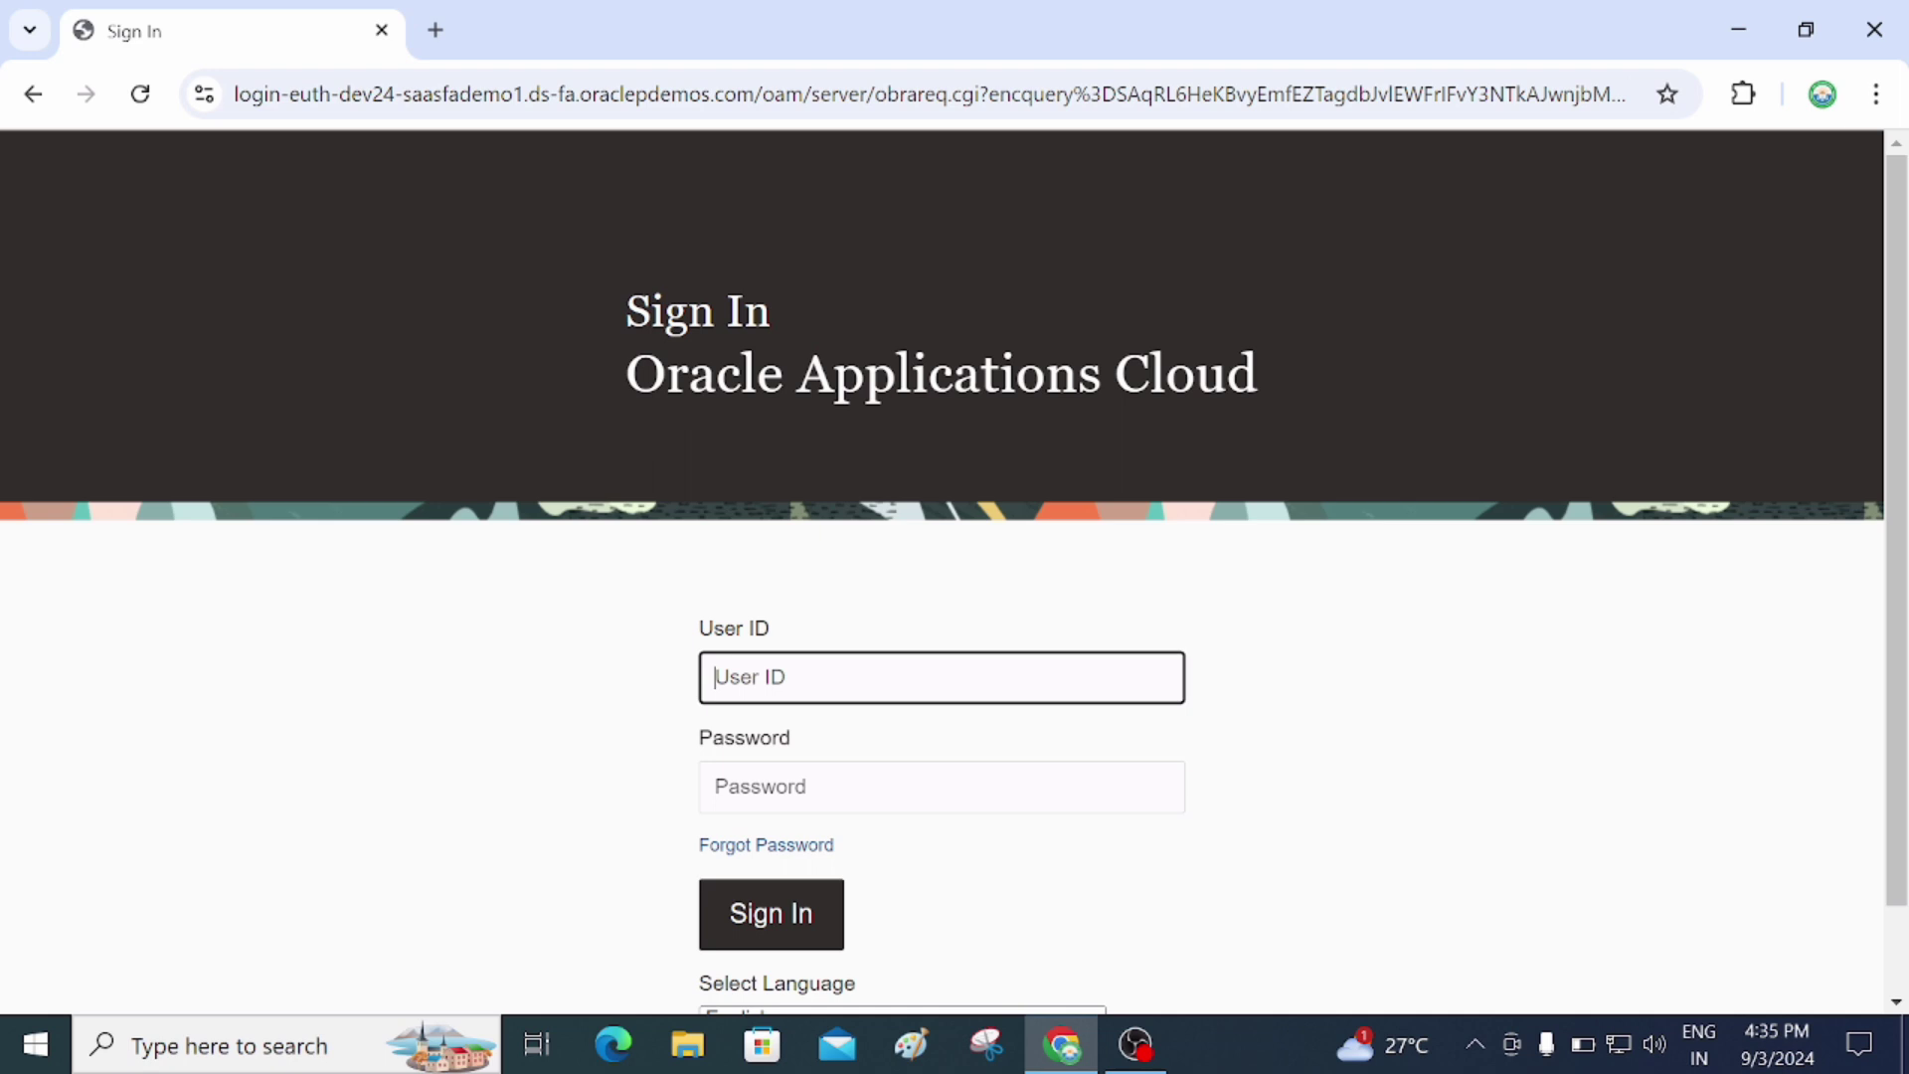
# Sign in with the administrator's user ID and password
pyautogui.write('TATA')
pyautogui.click(941, 786)
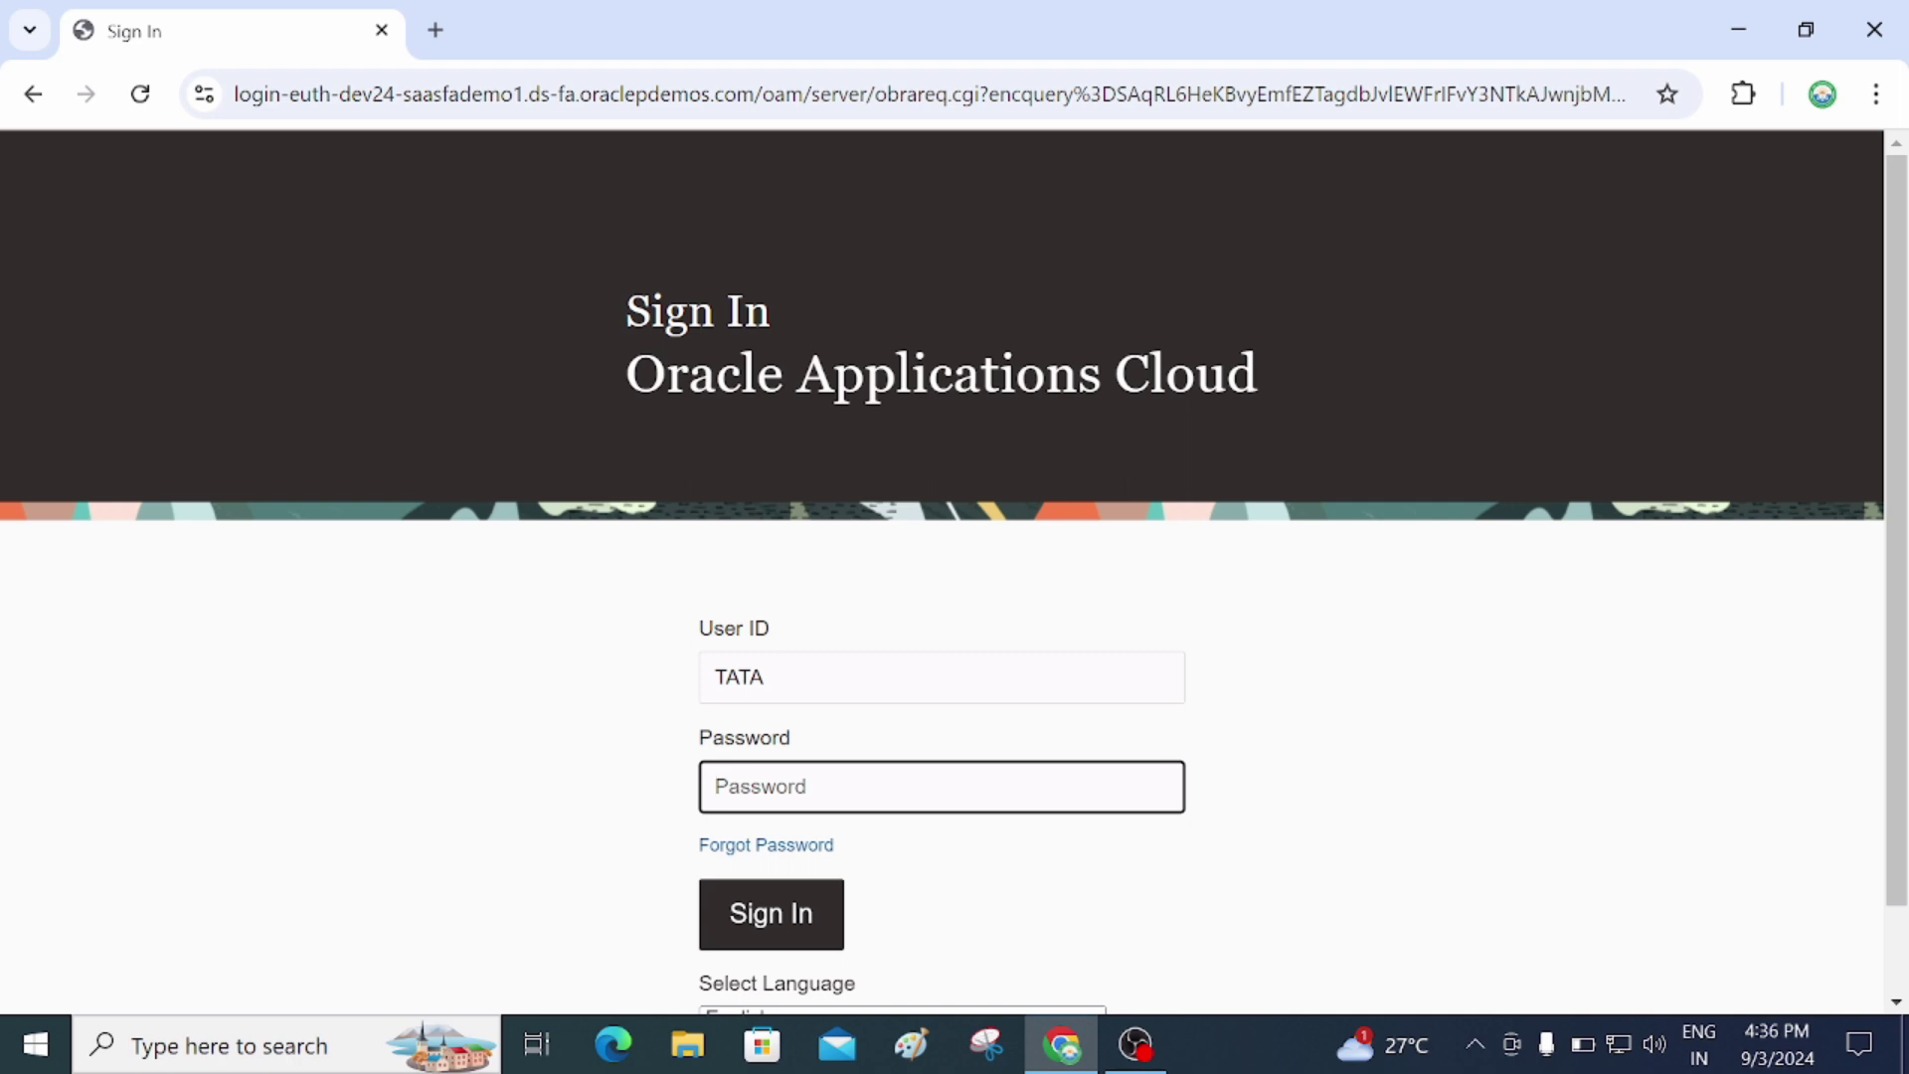
pyautogui.write('*****')
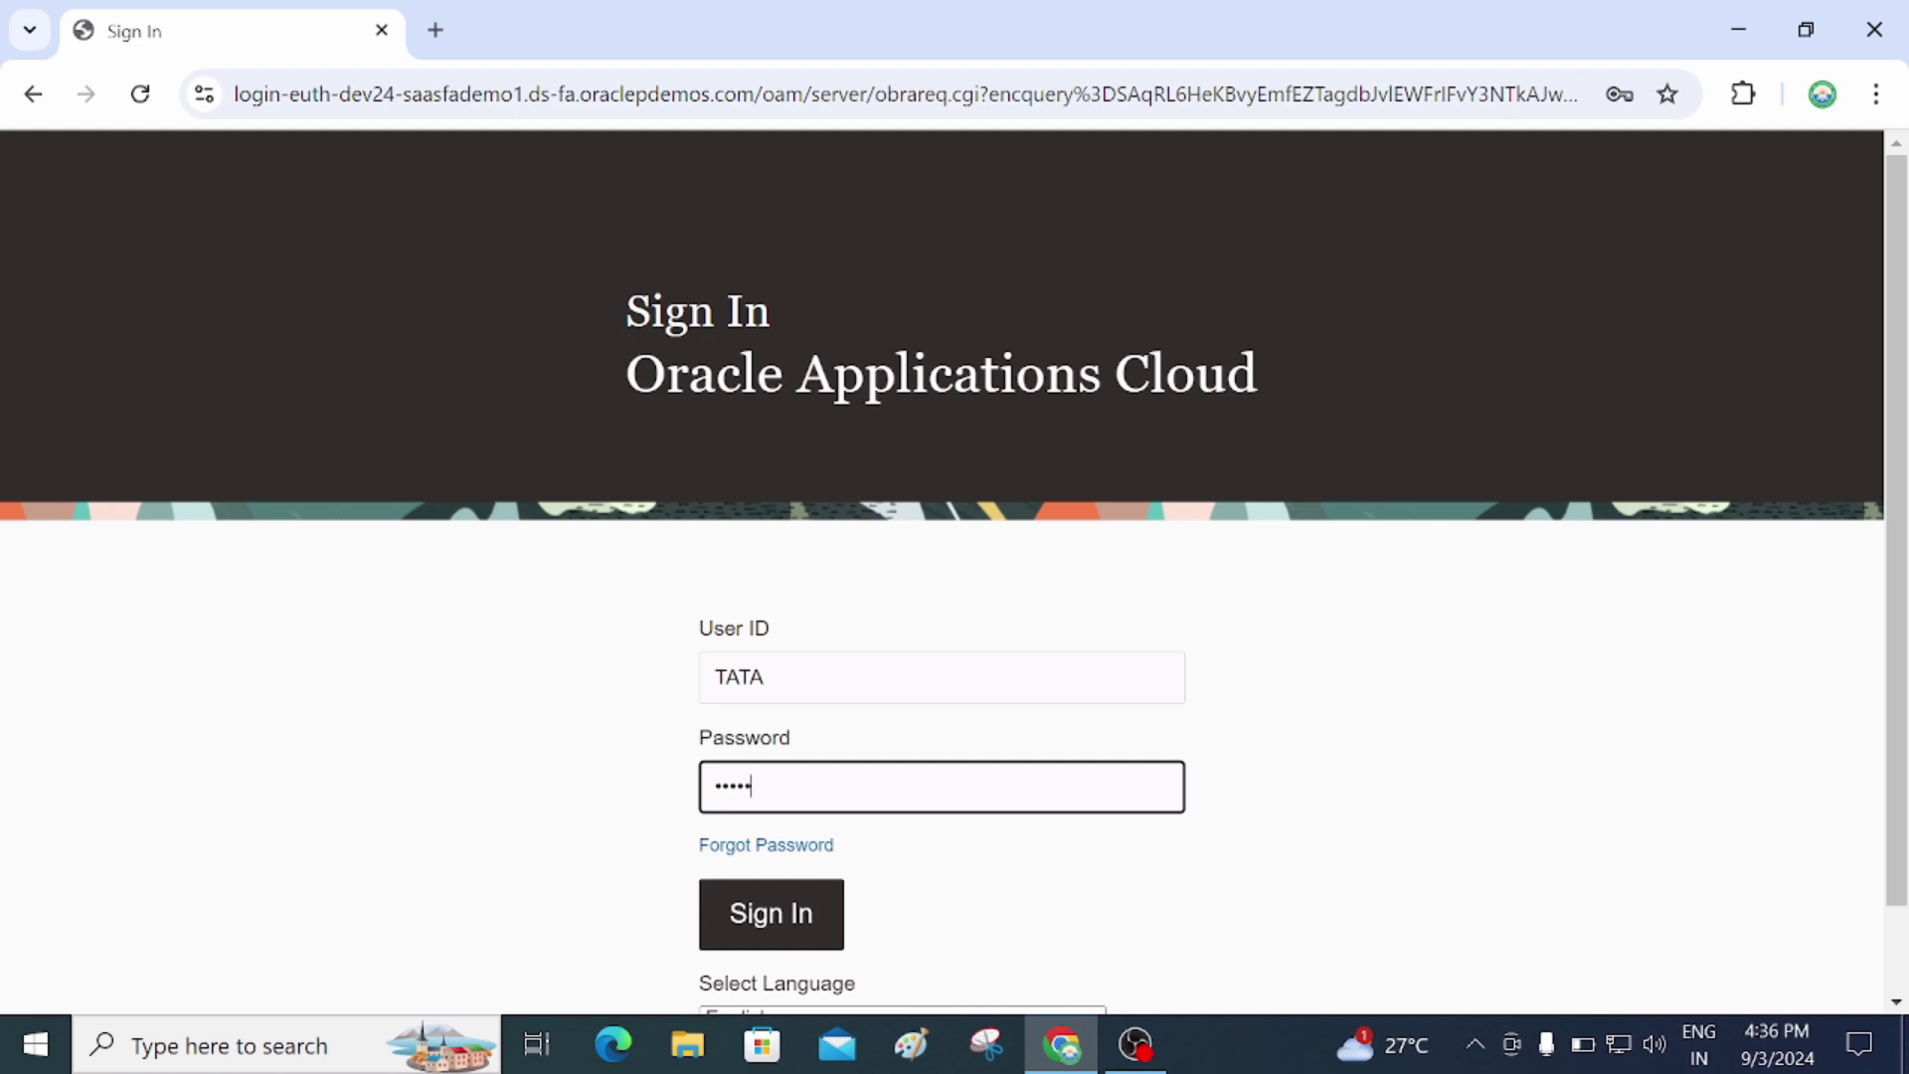
pyautogui.write('****')
pyautogui.click(818, 922)
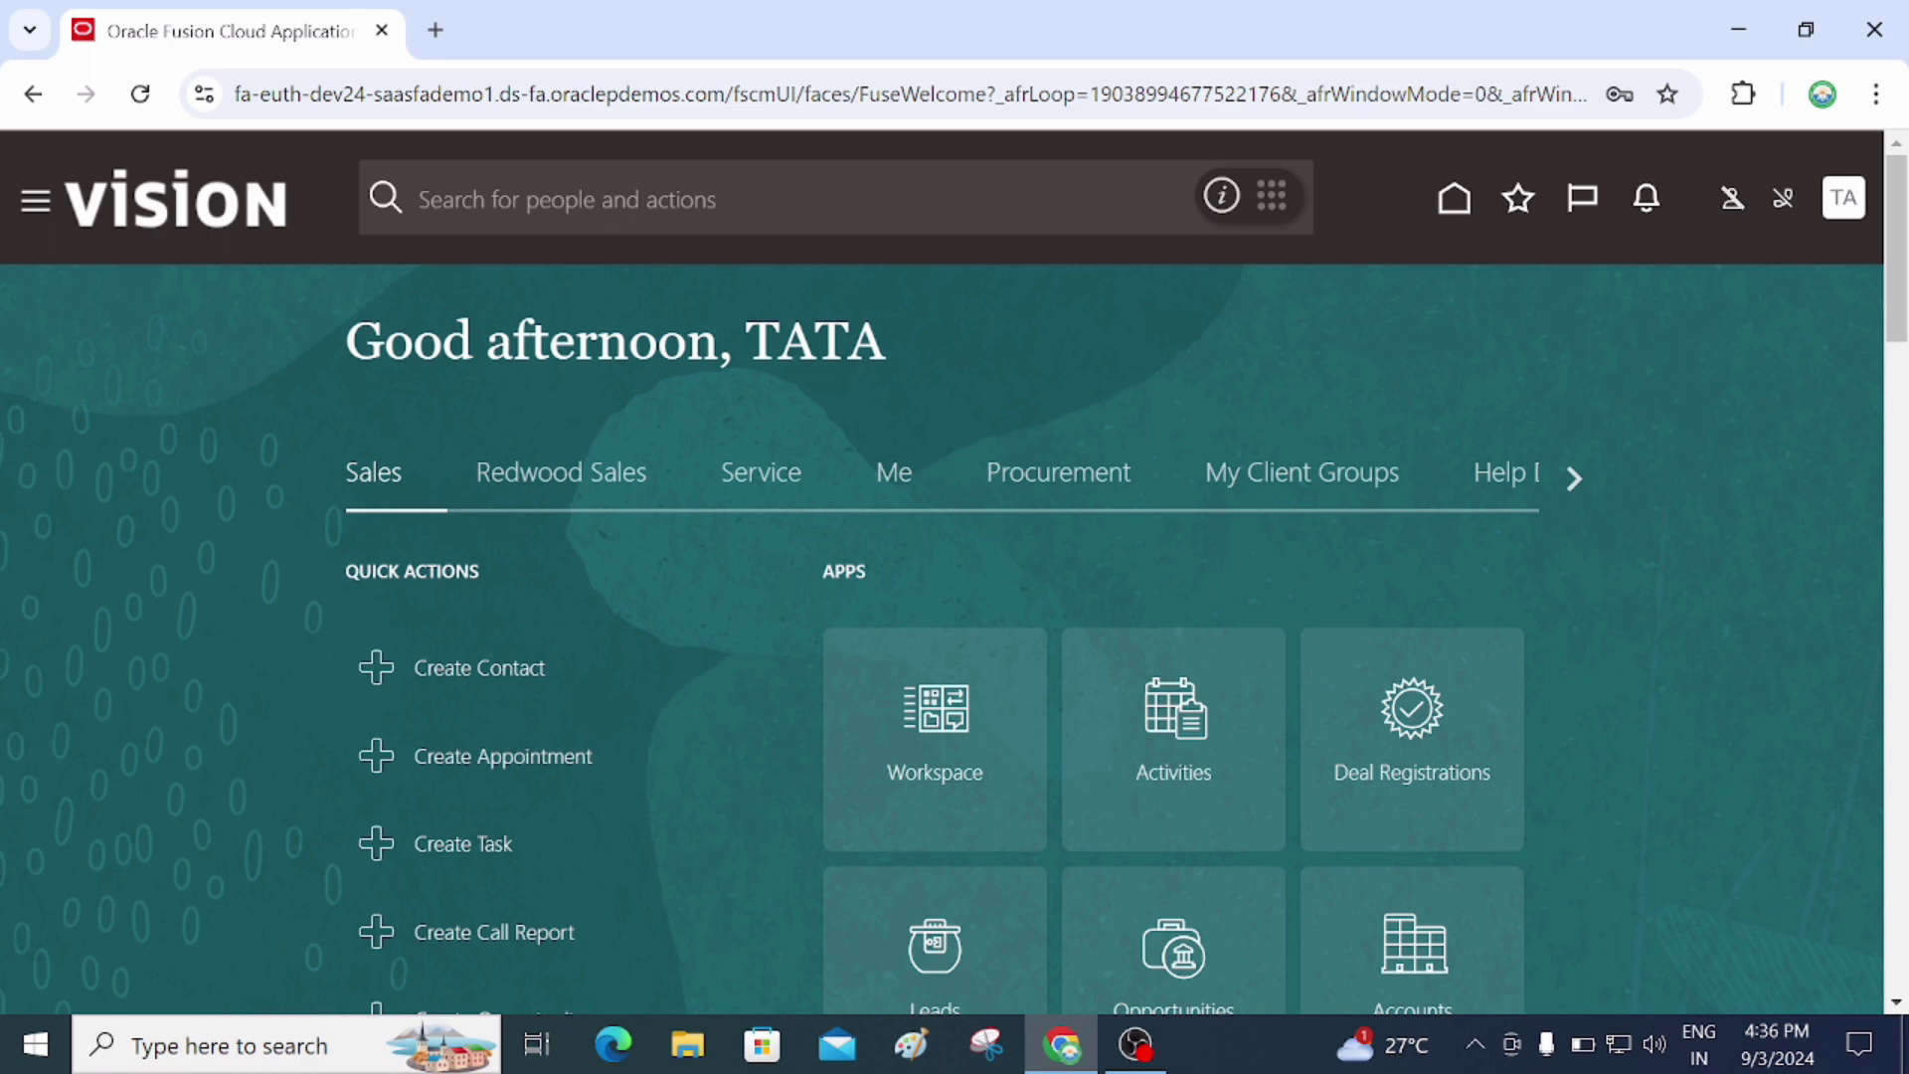
# Go to Setup and Maintenance through the Navigator's My Enterprise group
pyautogui.click(38, 209)
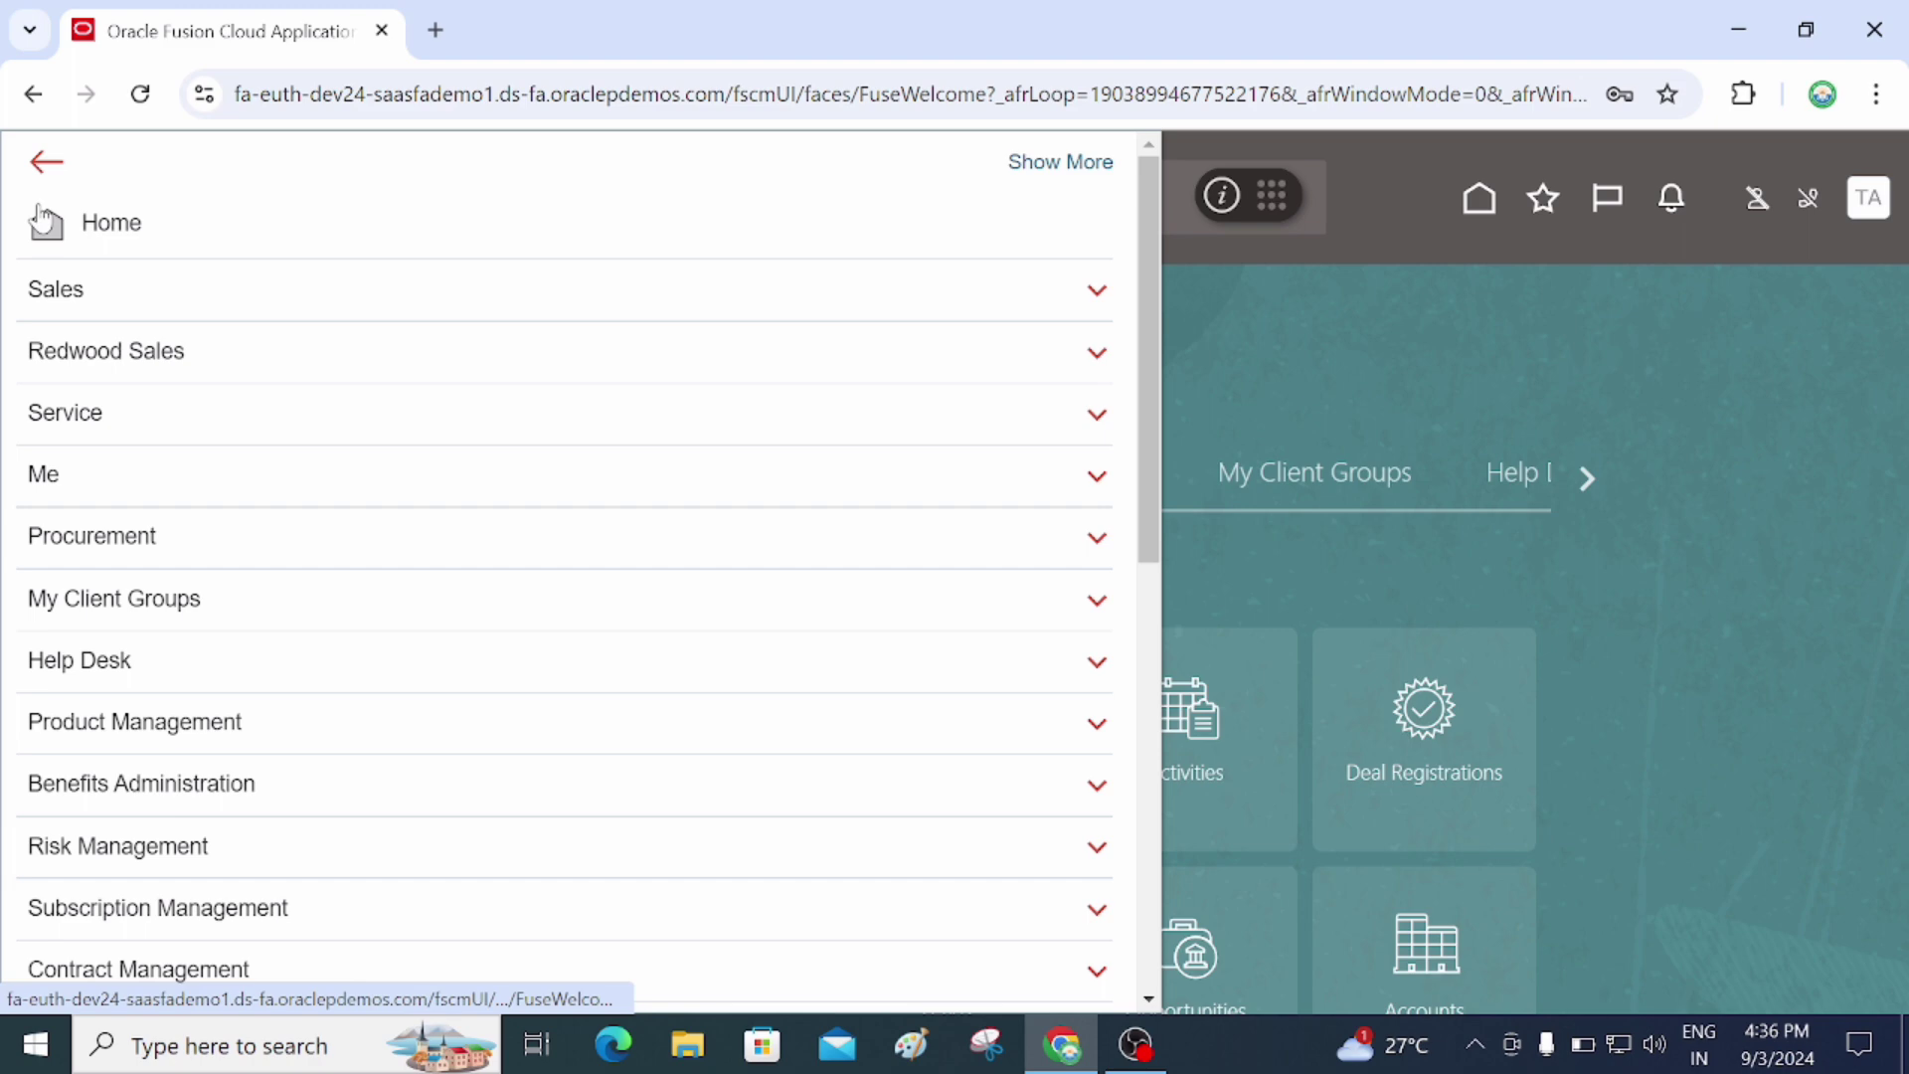
pyautogui.scroll(-9, 537, 542)
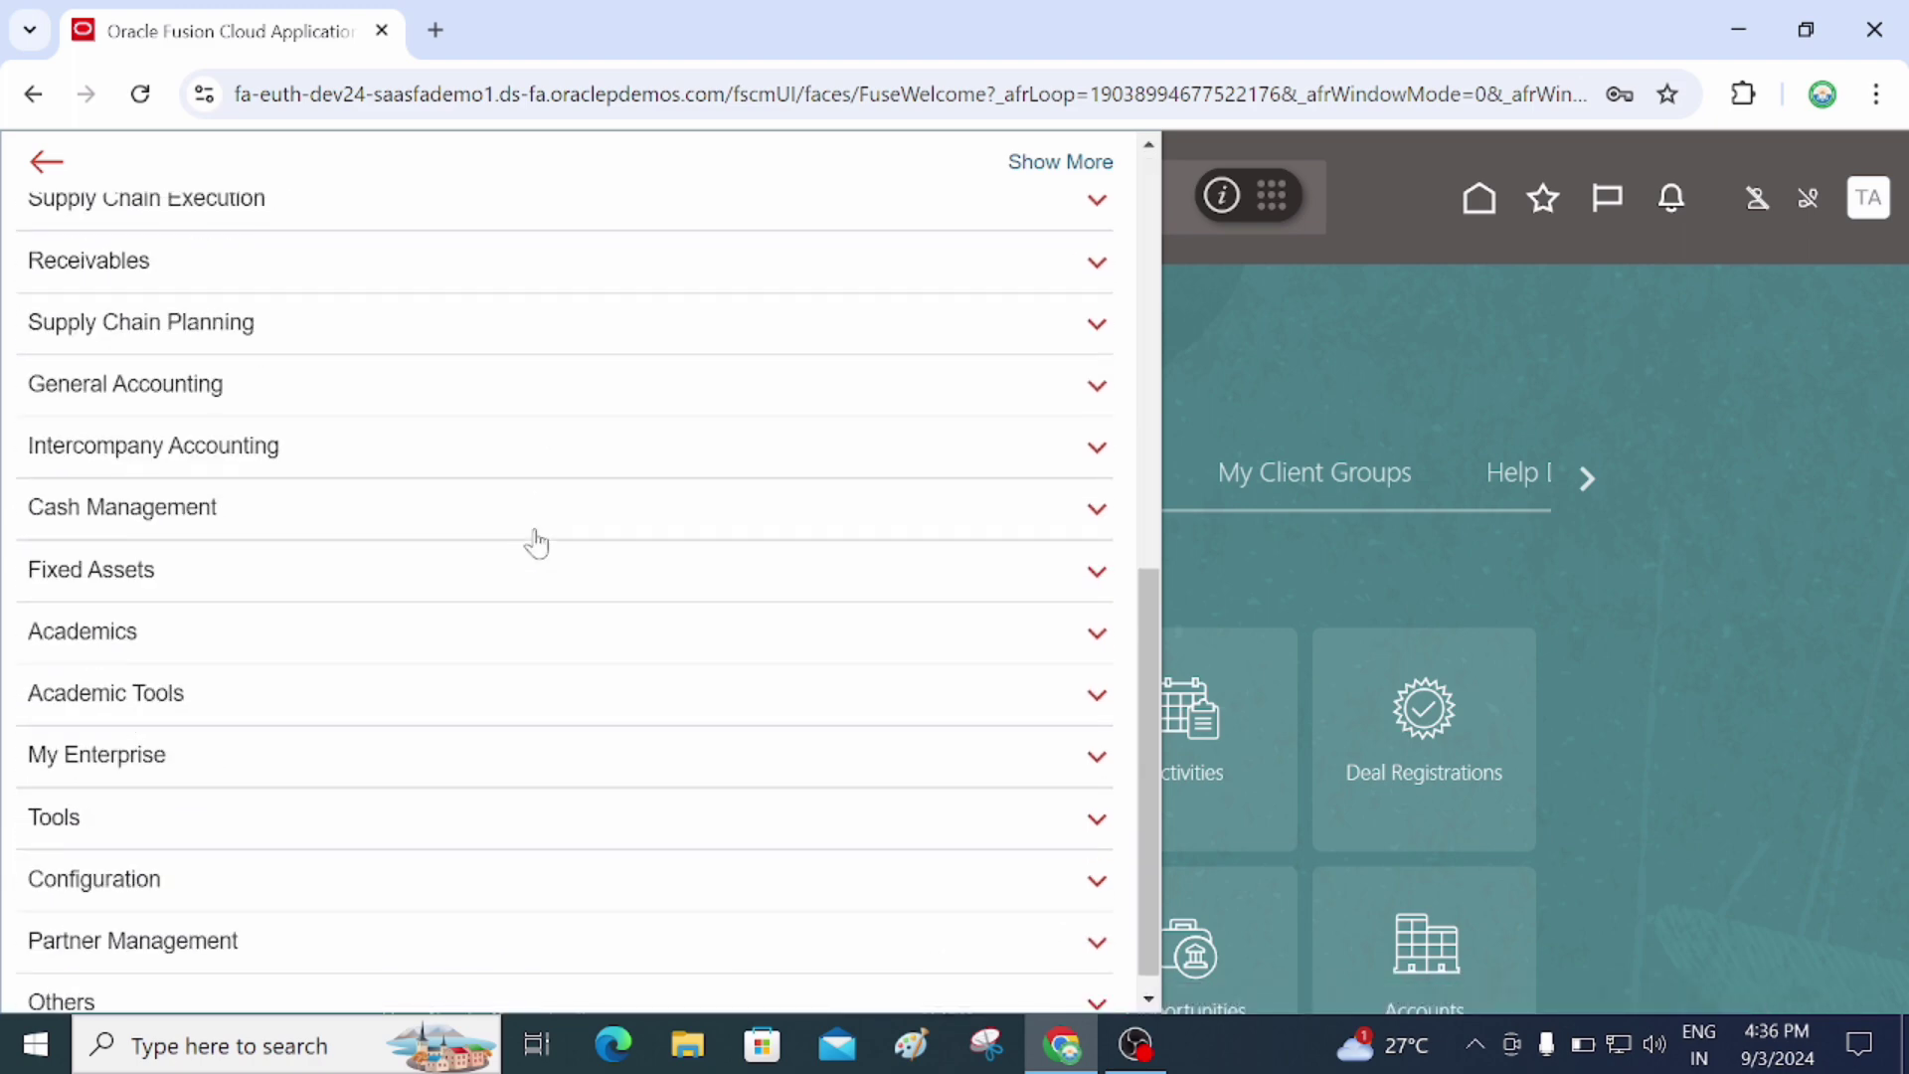
pyautogui.click(398, 746)
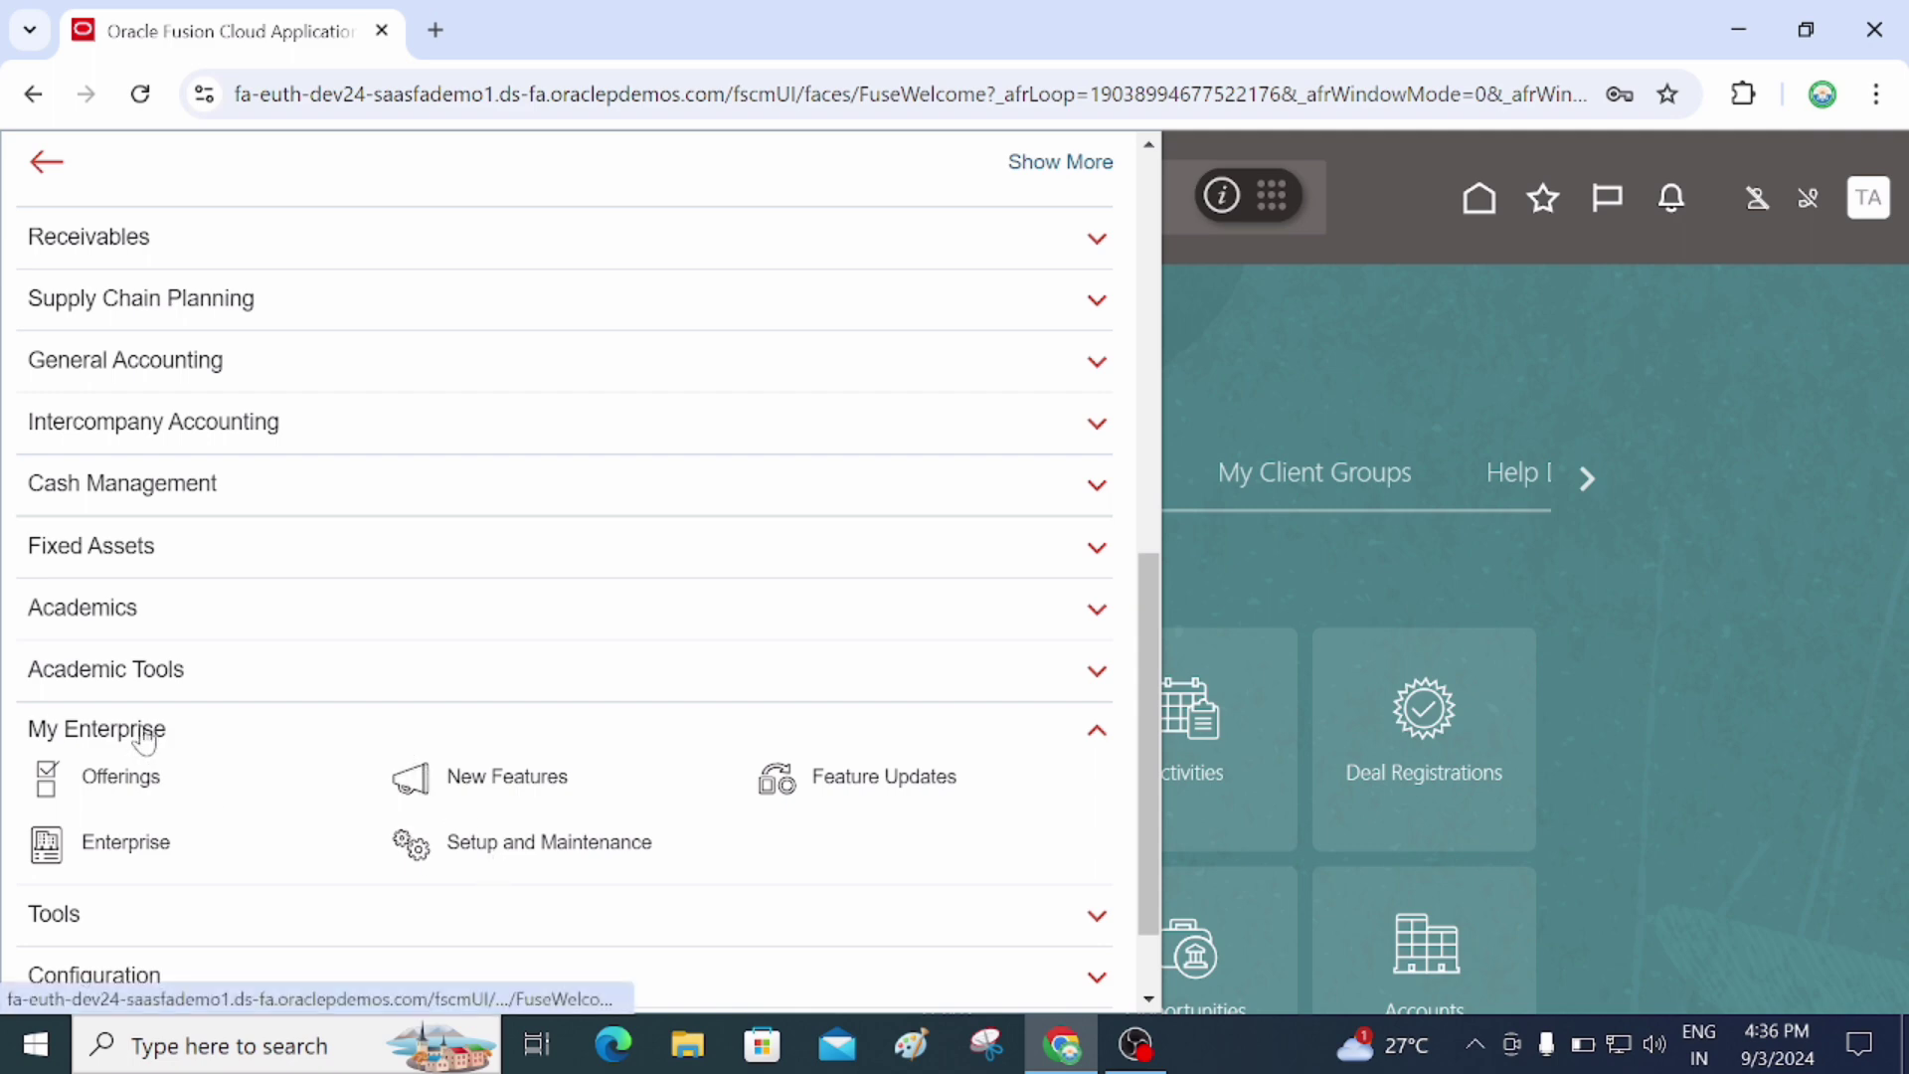
pyautogui.click(531, 848)
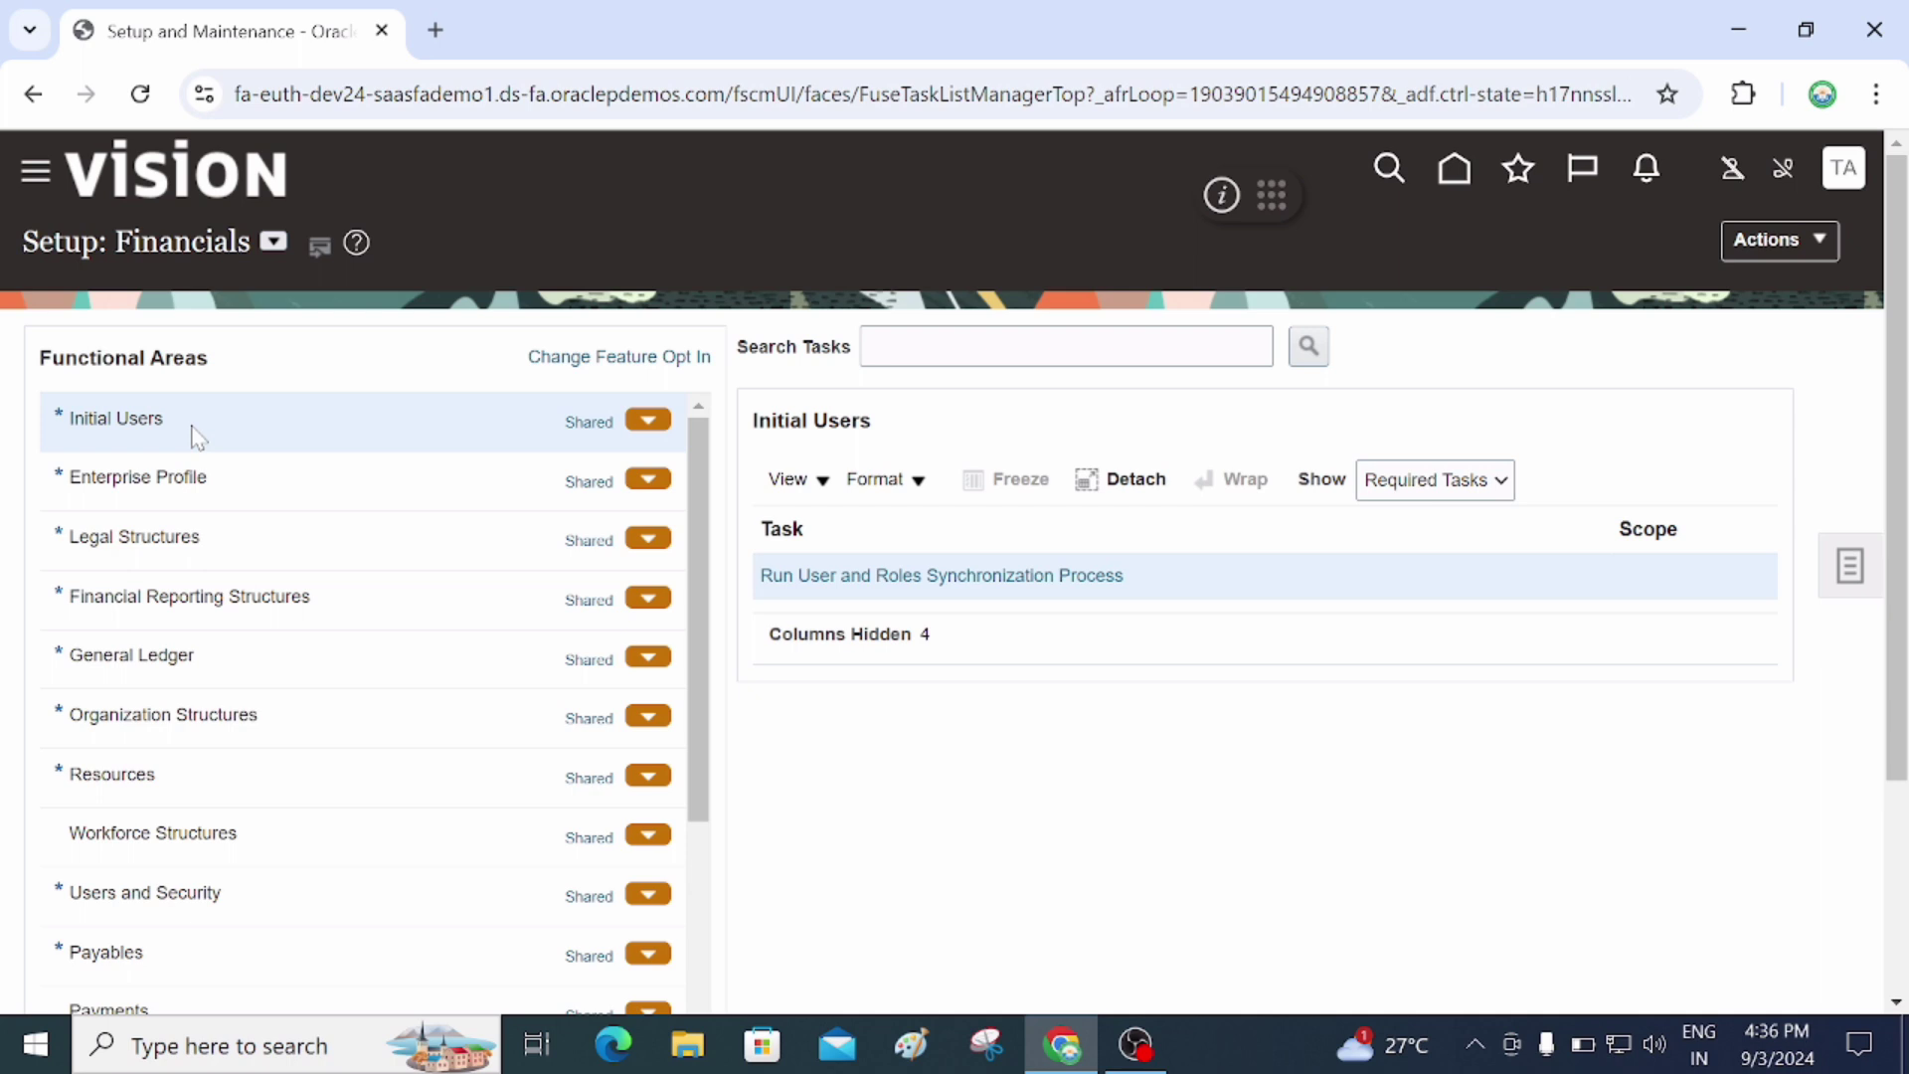
# Show All Tasks for Initial Users and launch Create Implementation Users
pyautogui.click(1470, 487)
pyautogui.click(1437, 519)
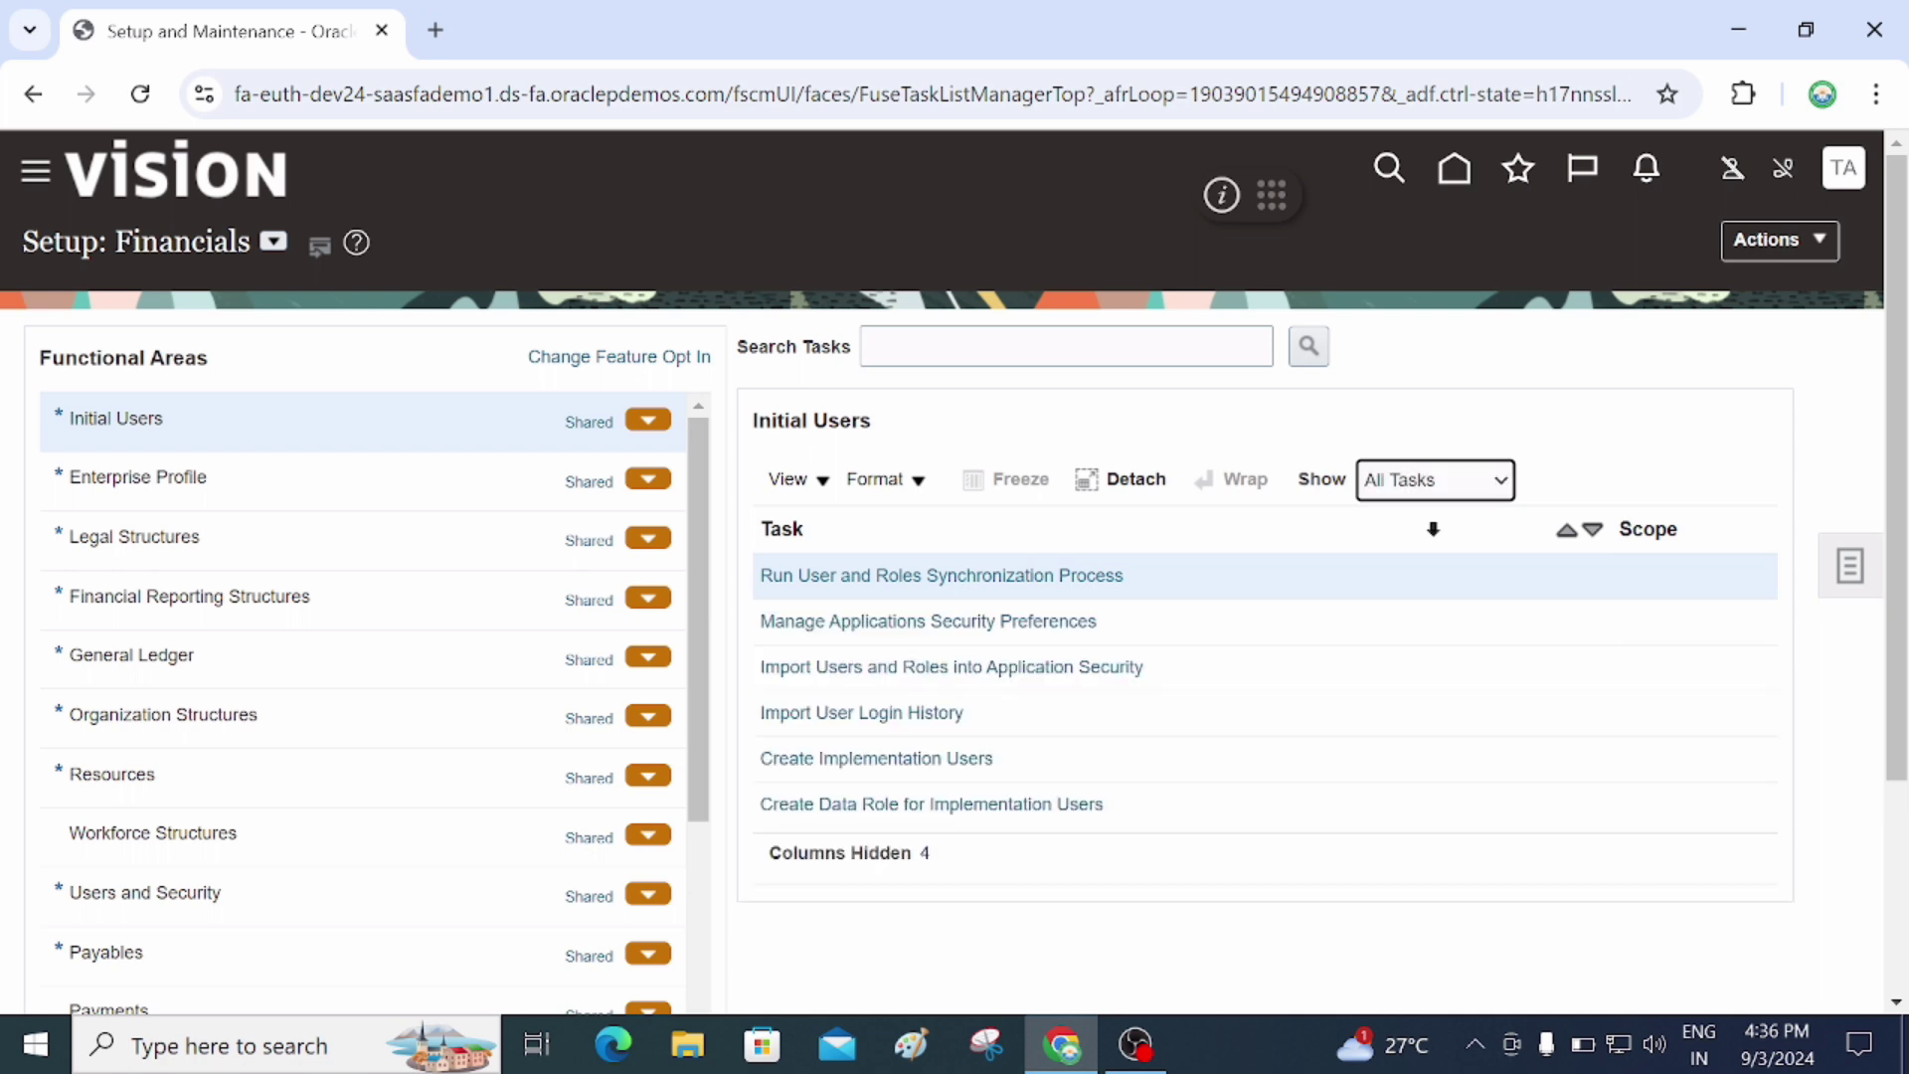
pyautogui.click(1061, 764)
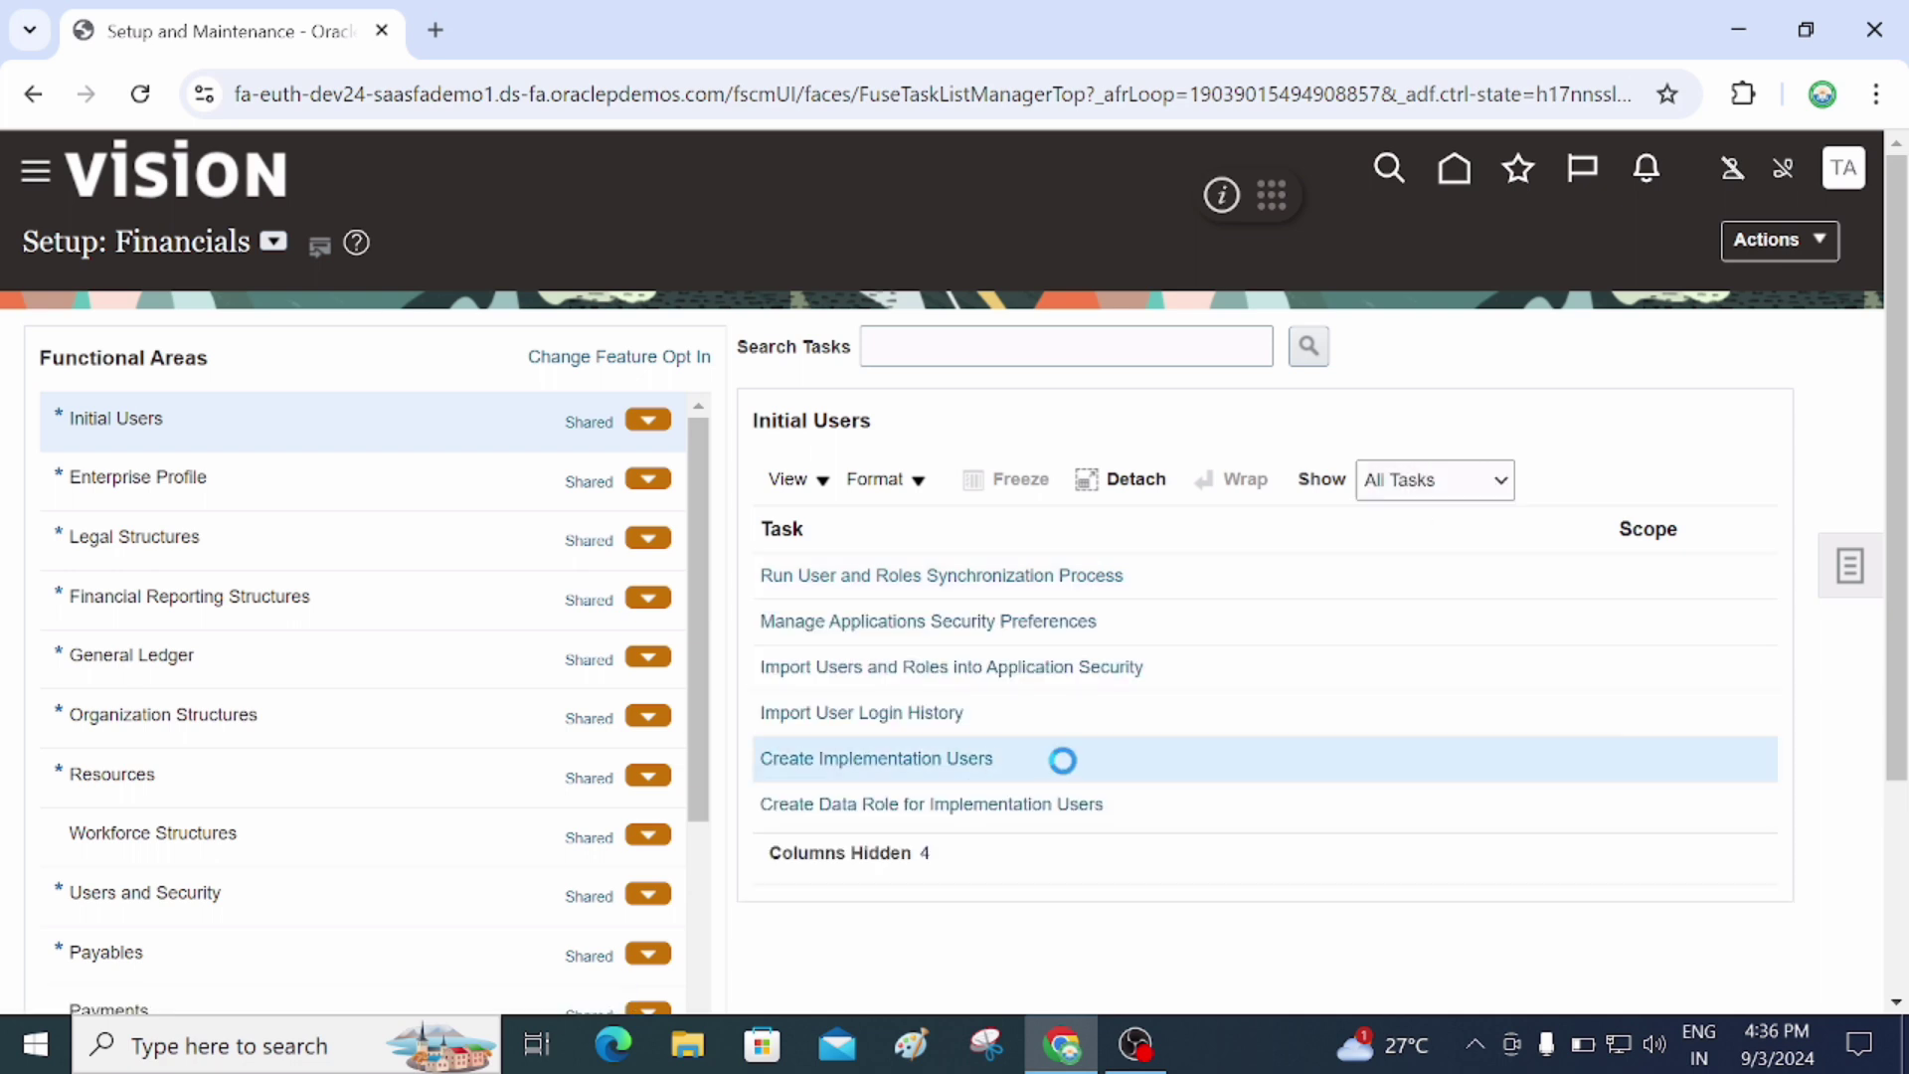
pyautogui.click(957, 764)
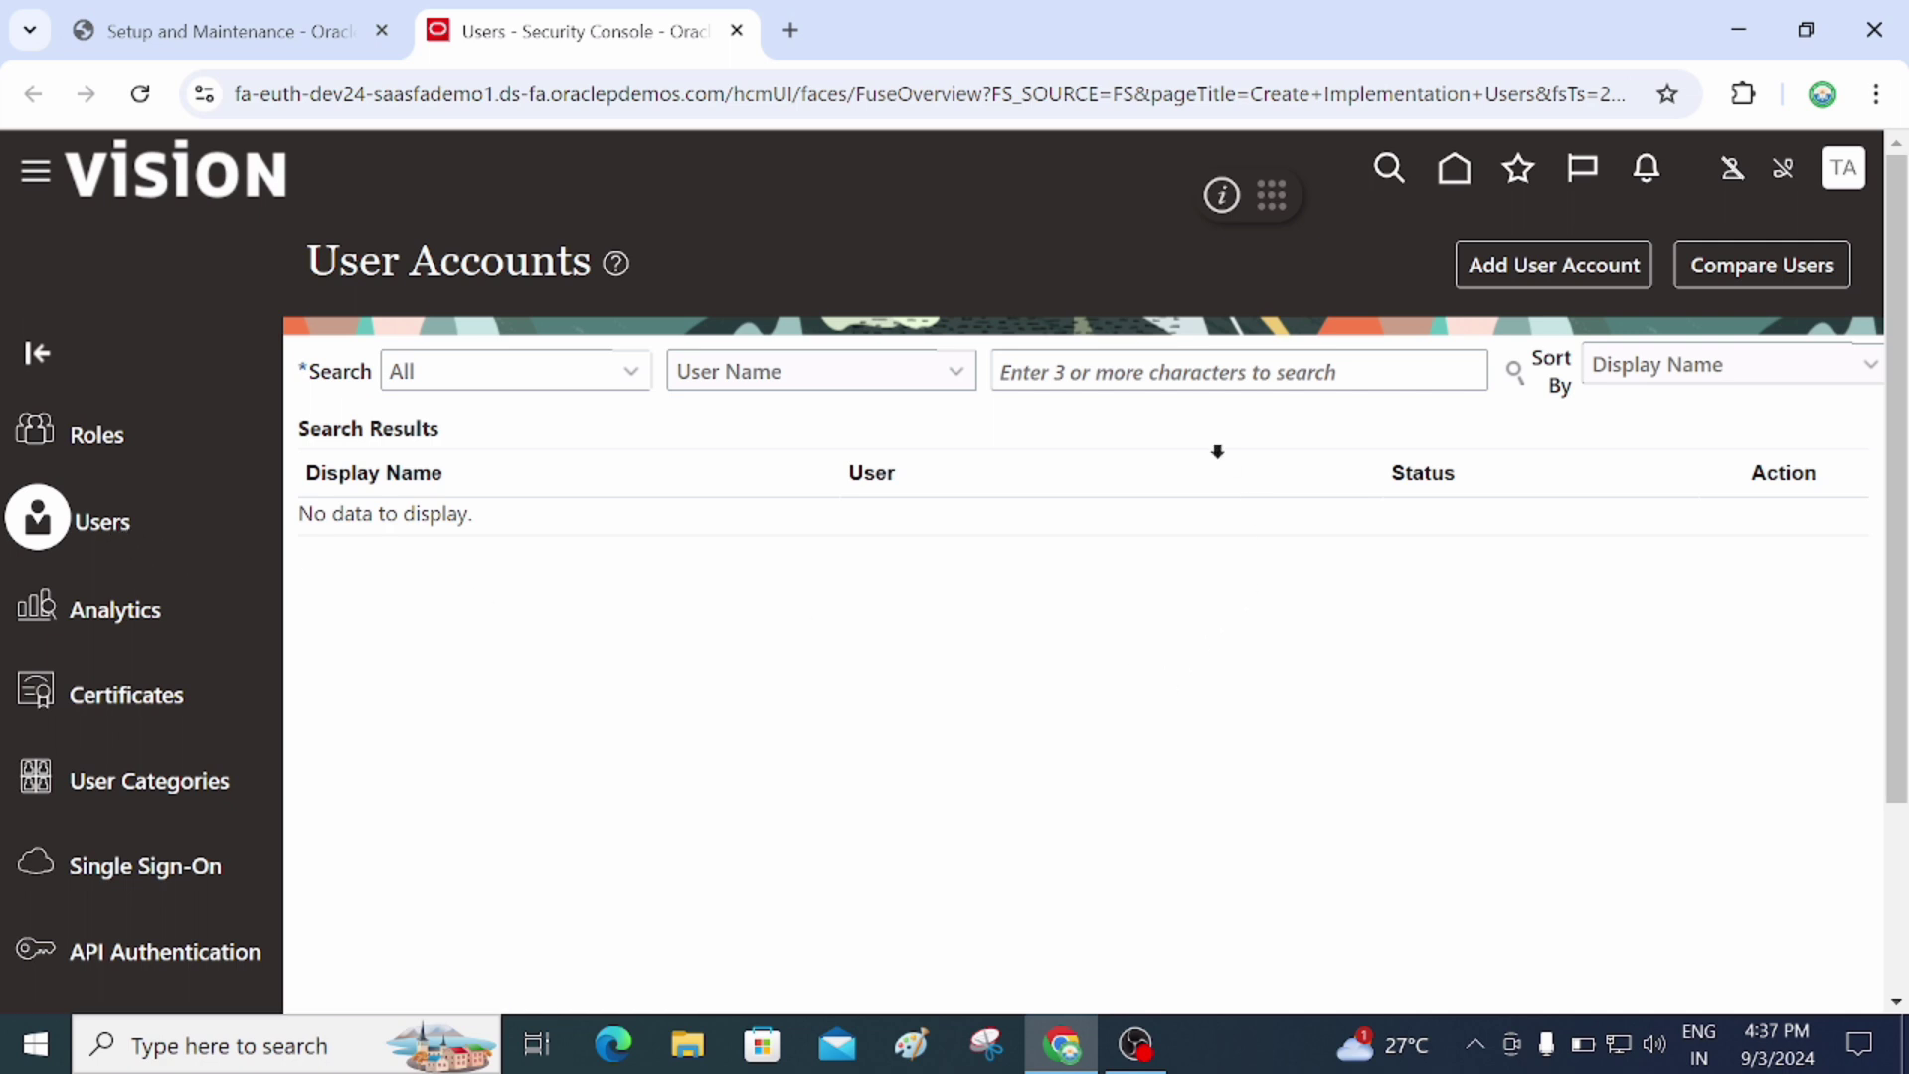
# Search User Accounts for the implementation user's name, open the account and switch it to Edit
pyautogui.click(1221, 372)
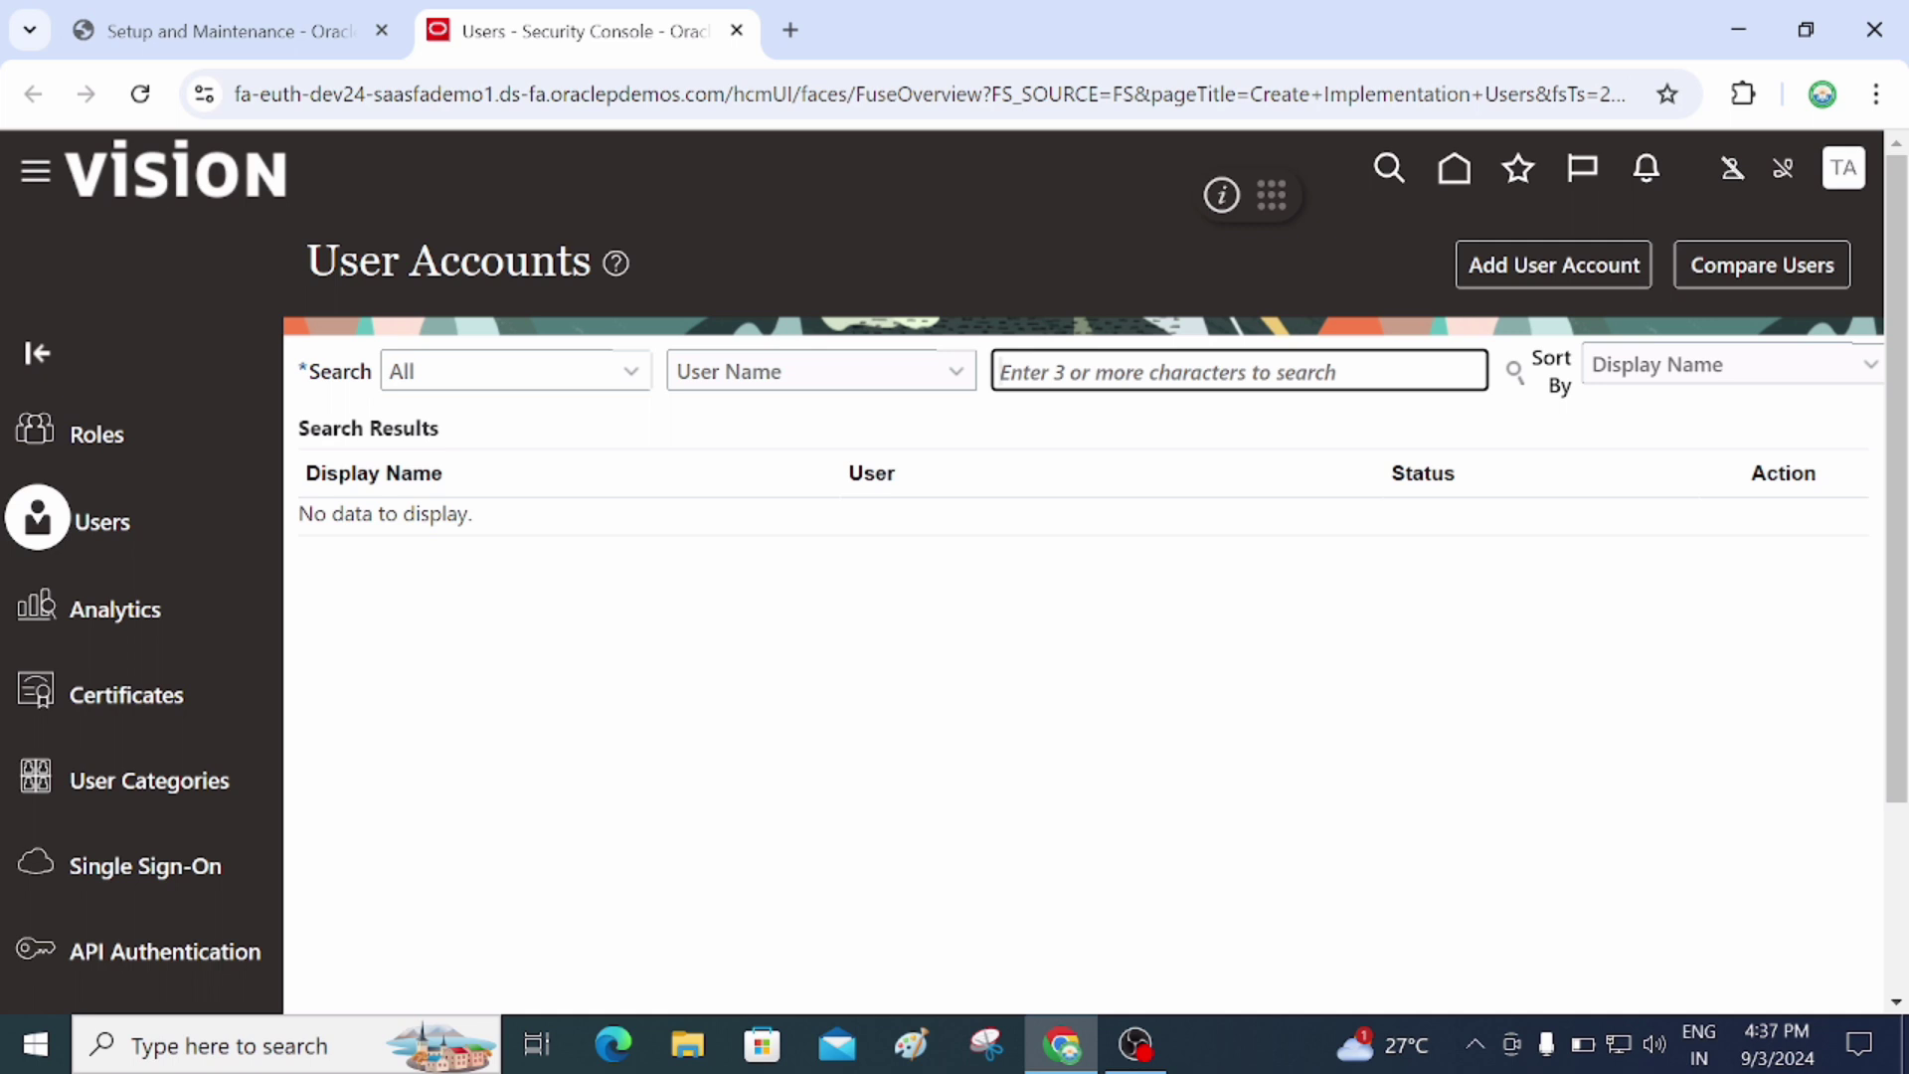
pyautogui.write('Venu007')
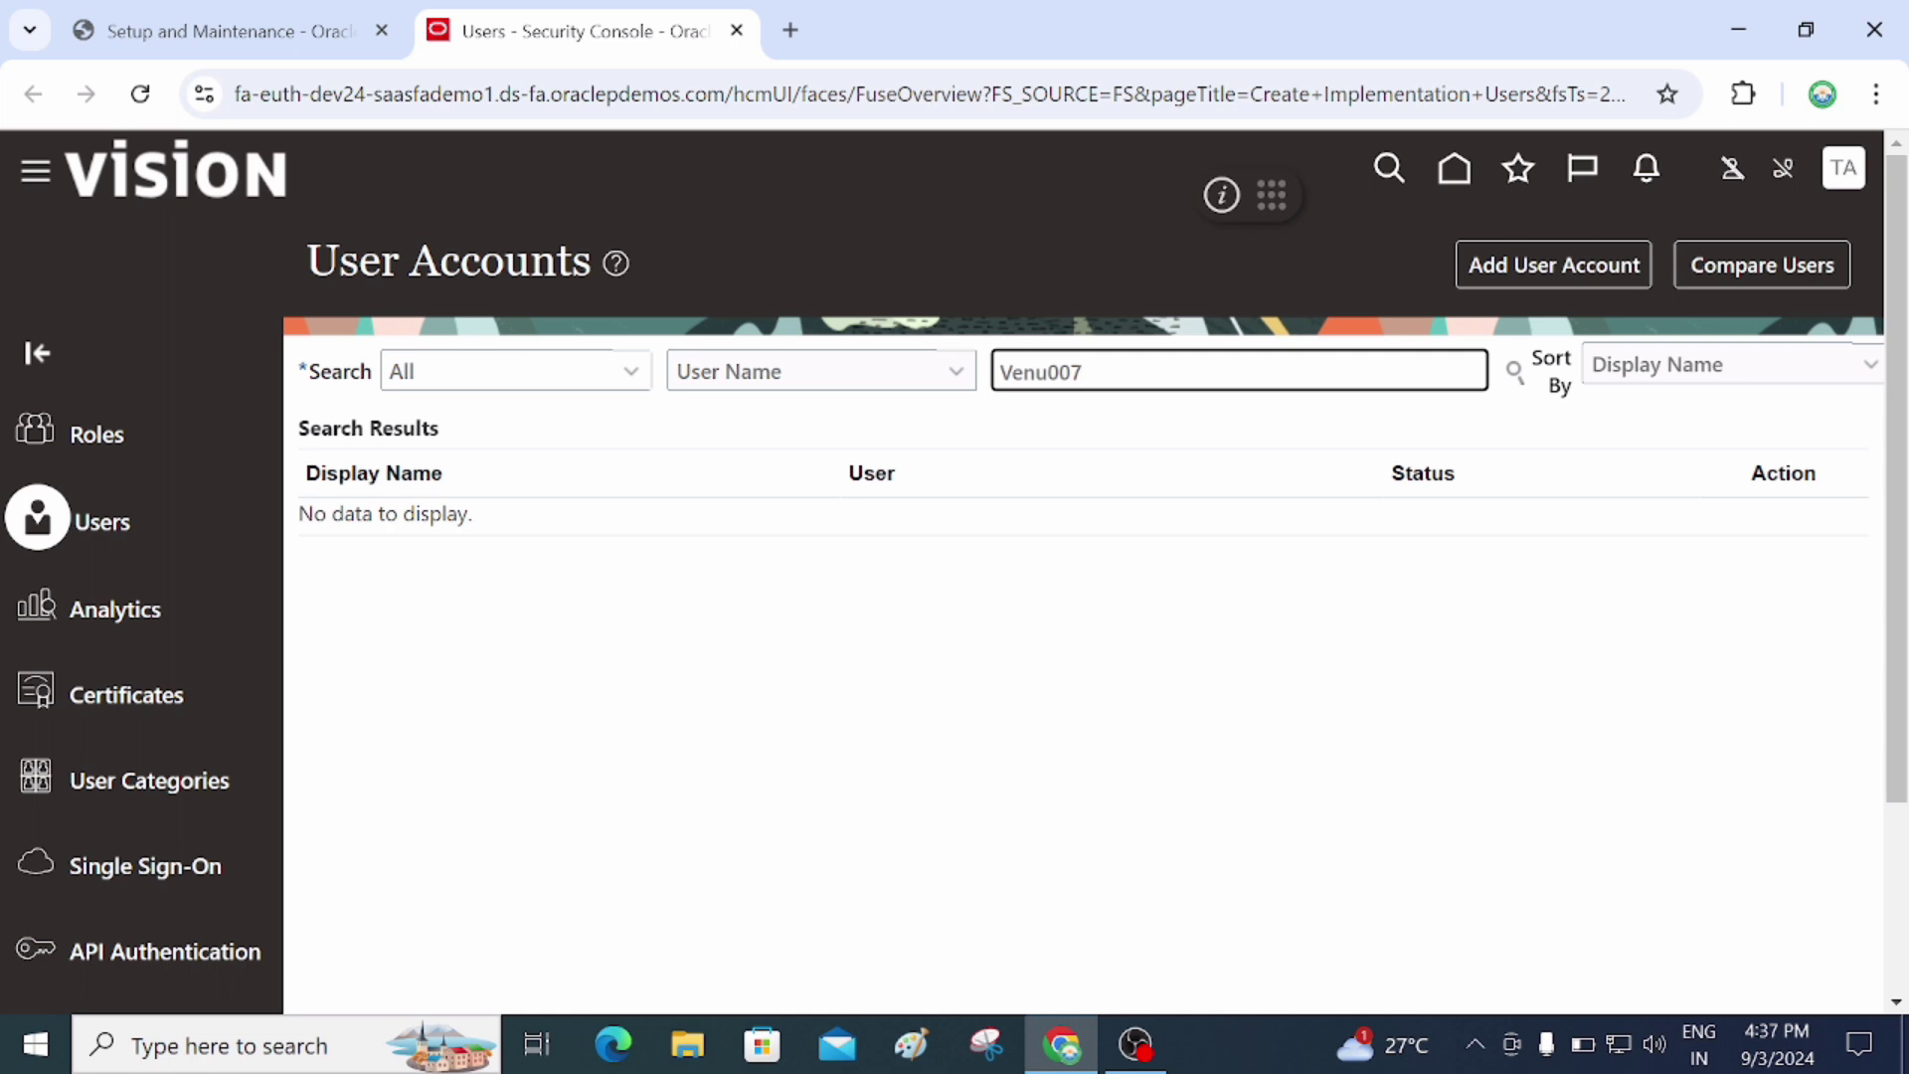
pyautogui.press('Return')
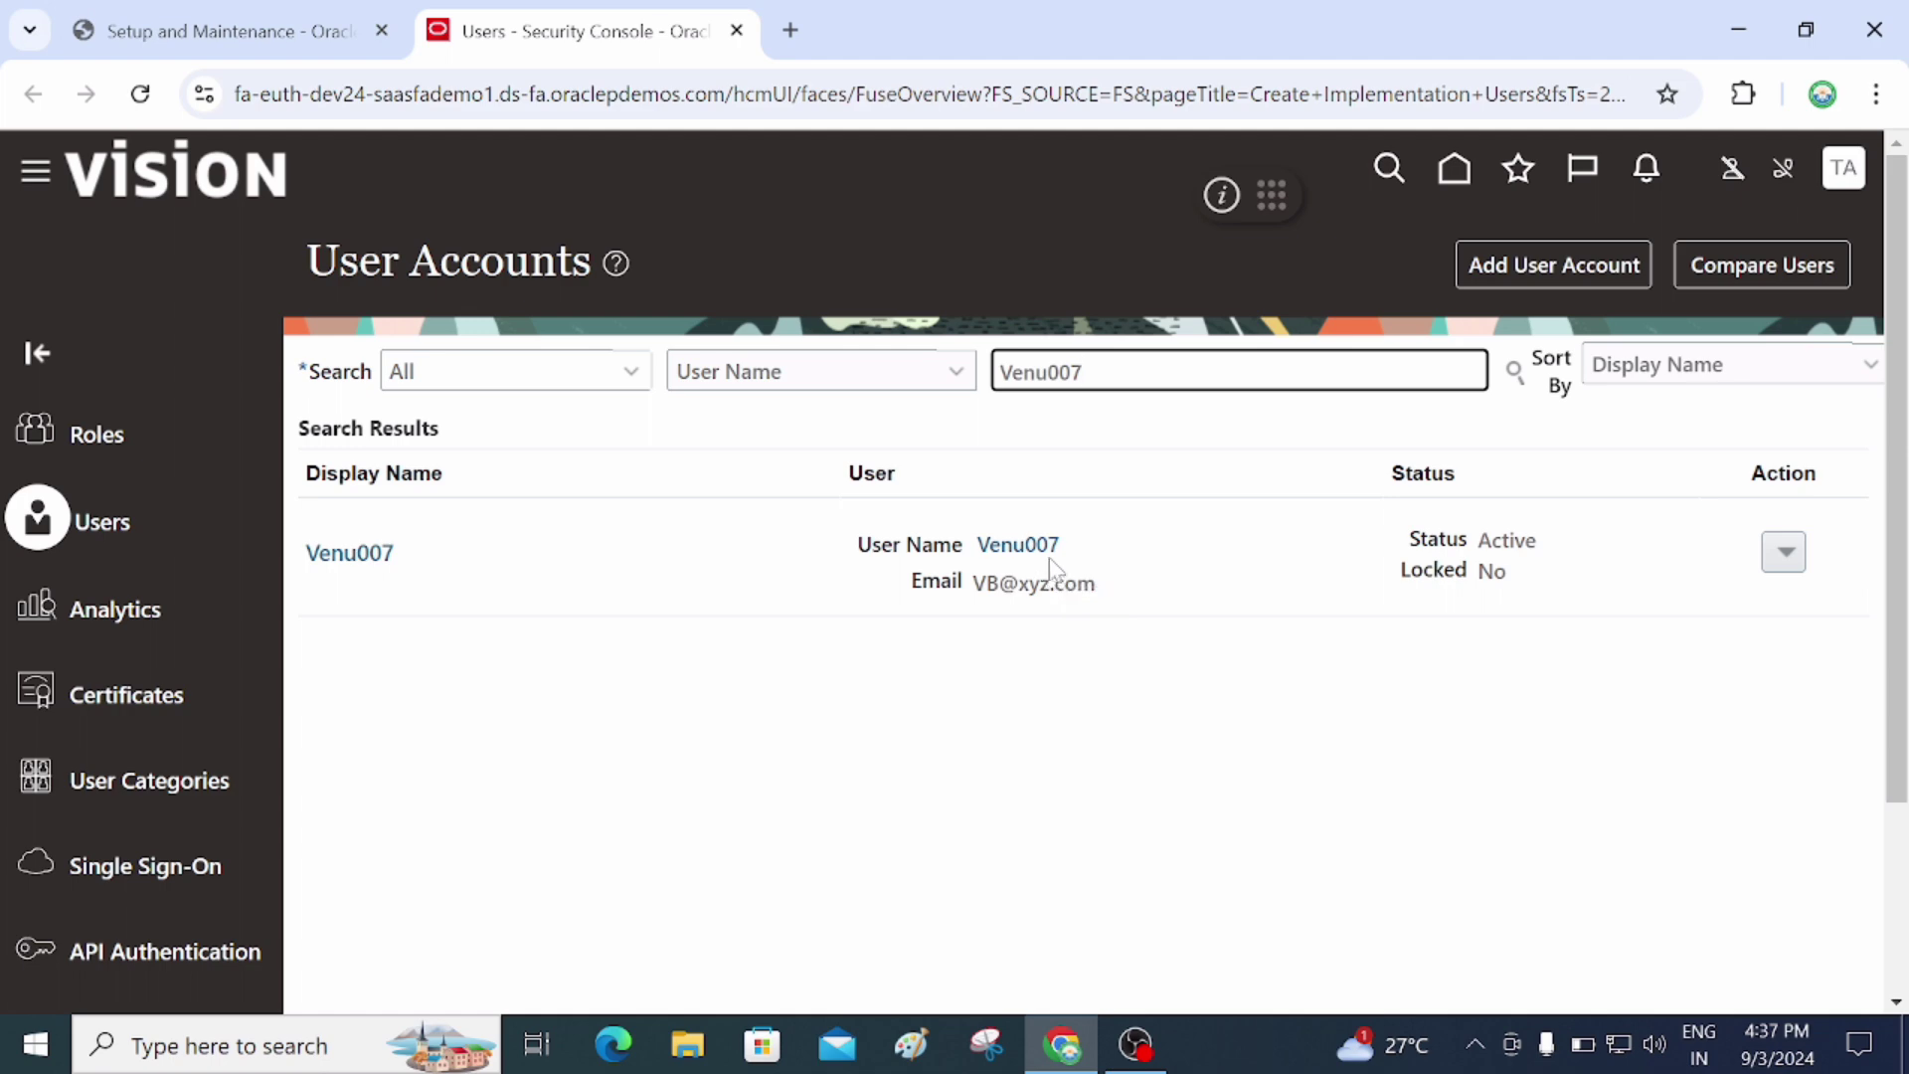
pyautogui.click(1016, 545)
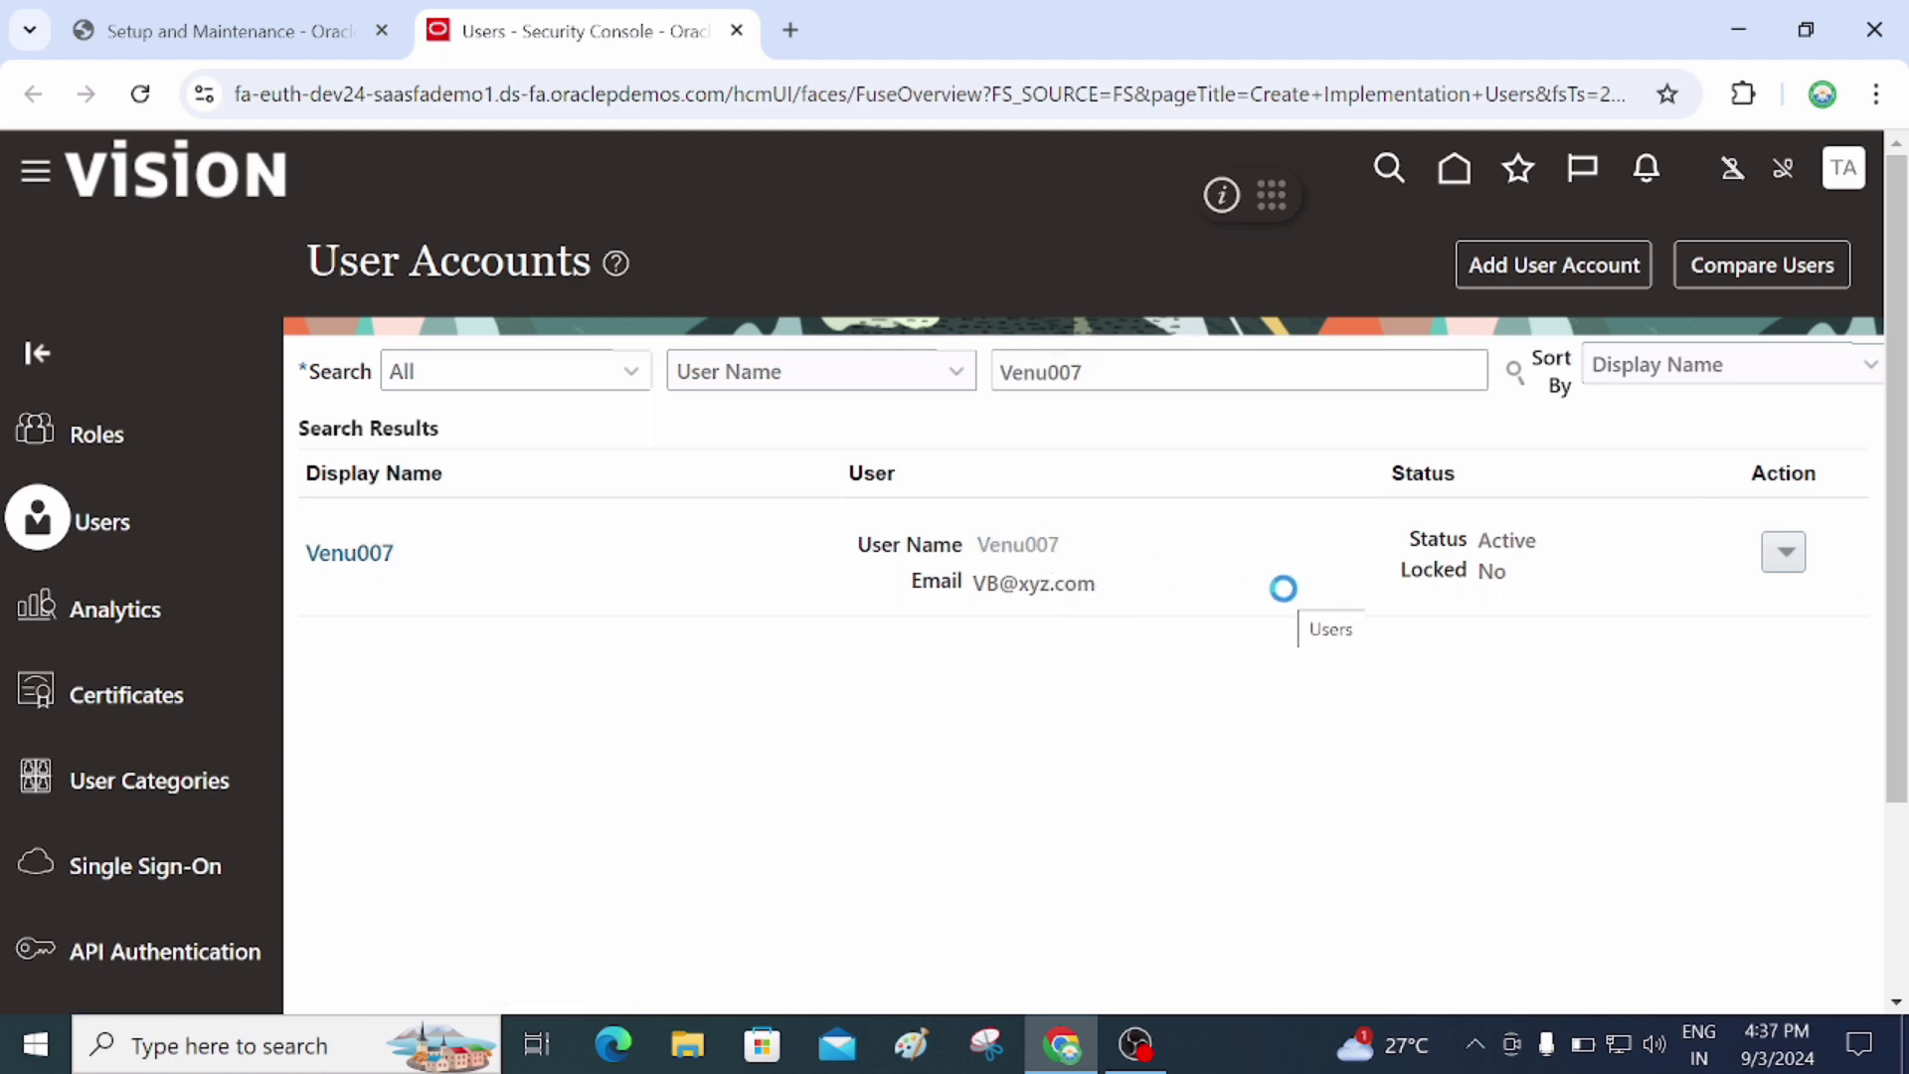
pyautogui.scroll(-2, 1288, 601)
pyautogui.scroll(2, 1283, 592)
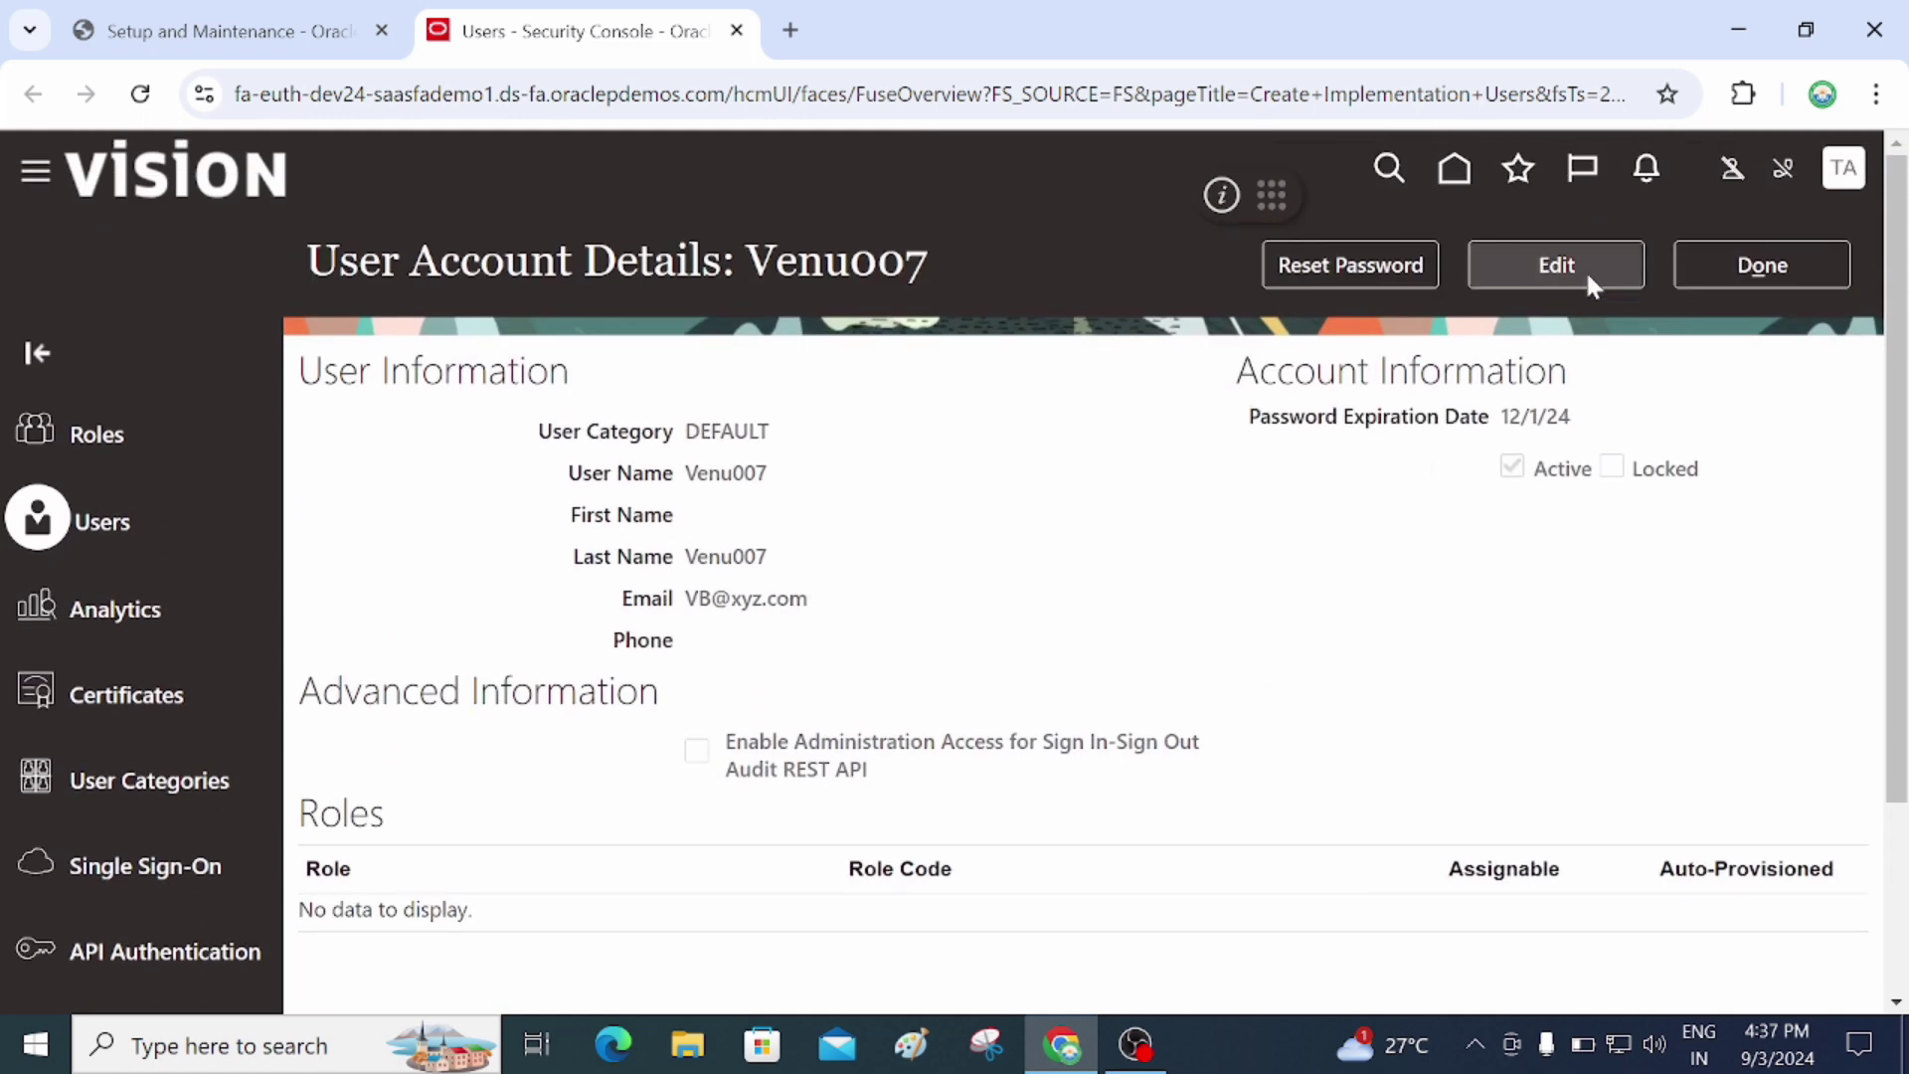
pyautogui.click(1585, 271)
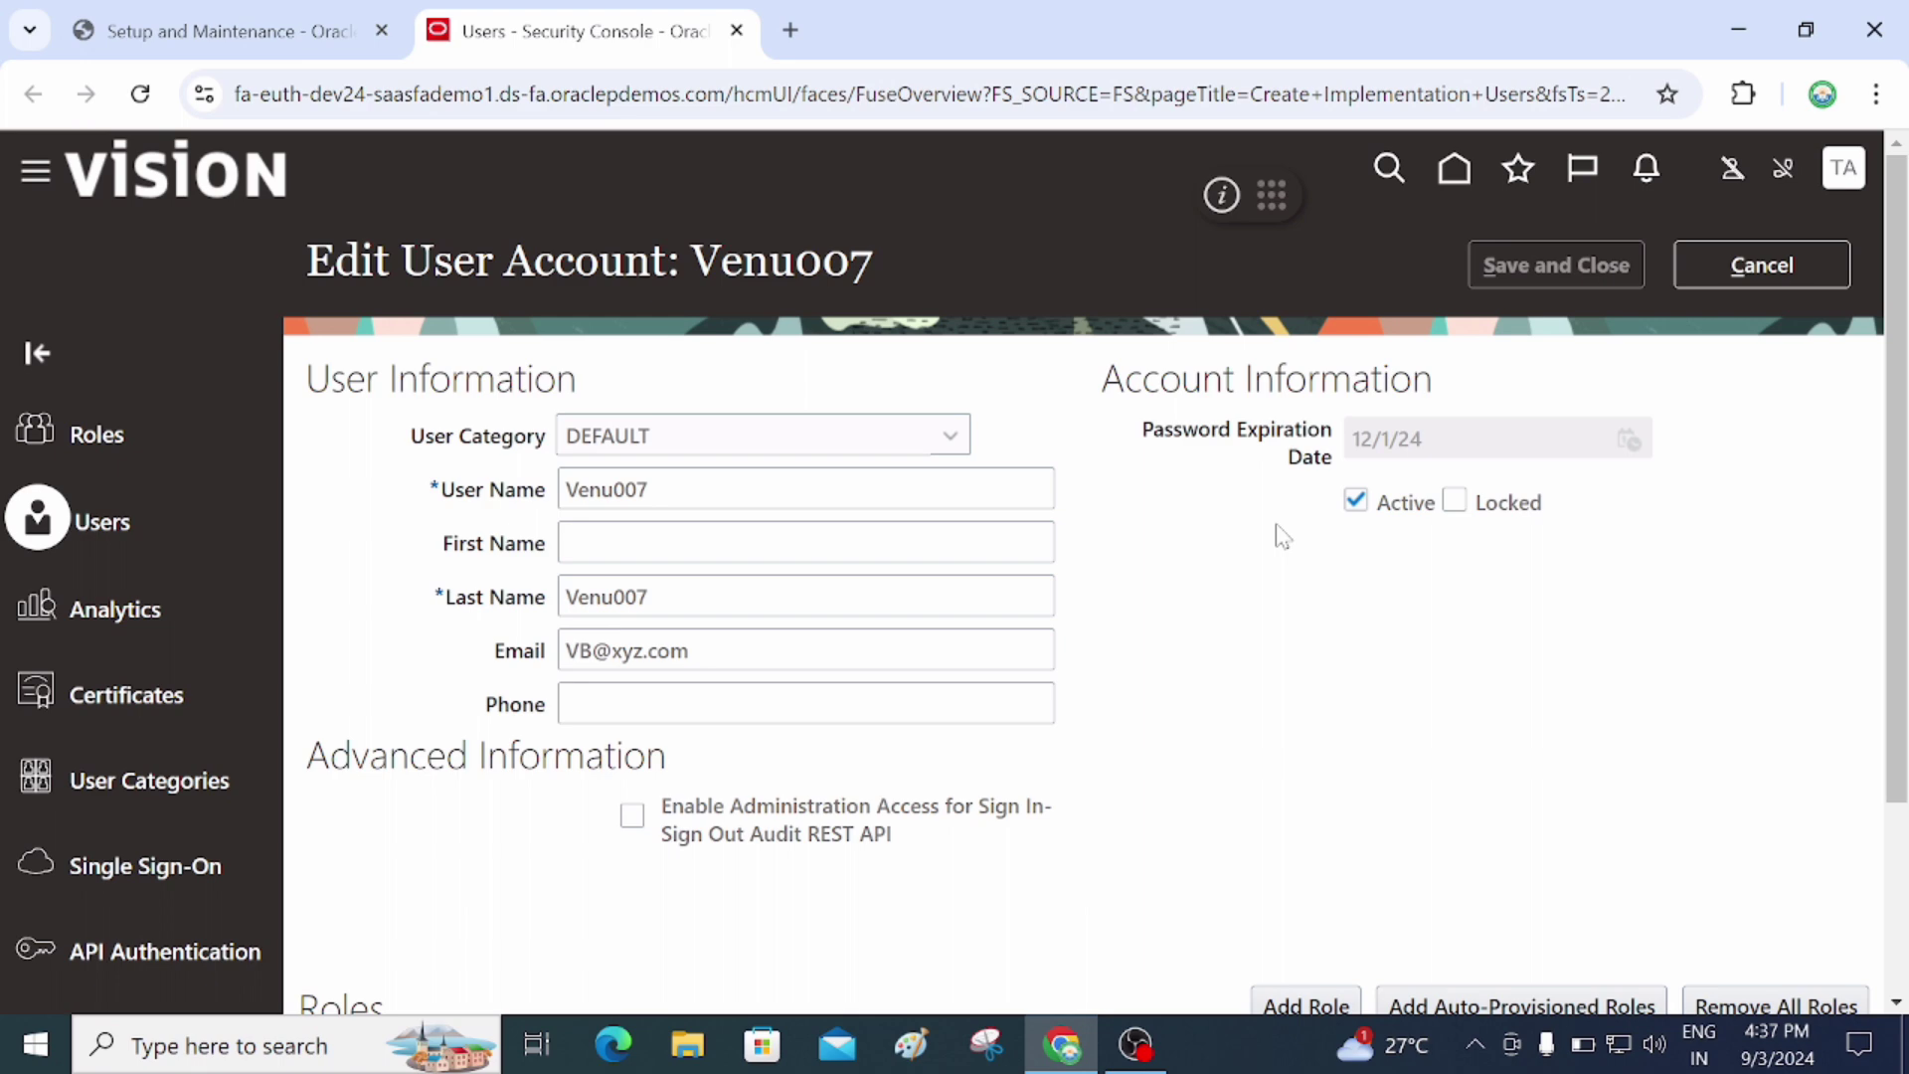
pyautogui.scroll(-3, 1123, 542)
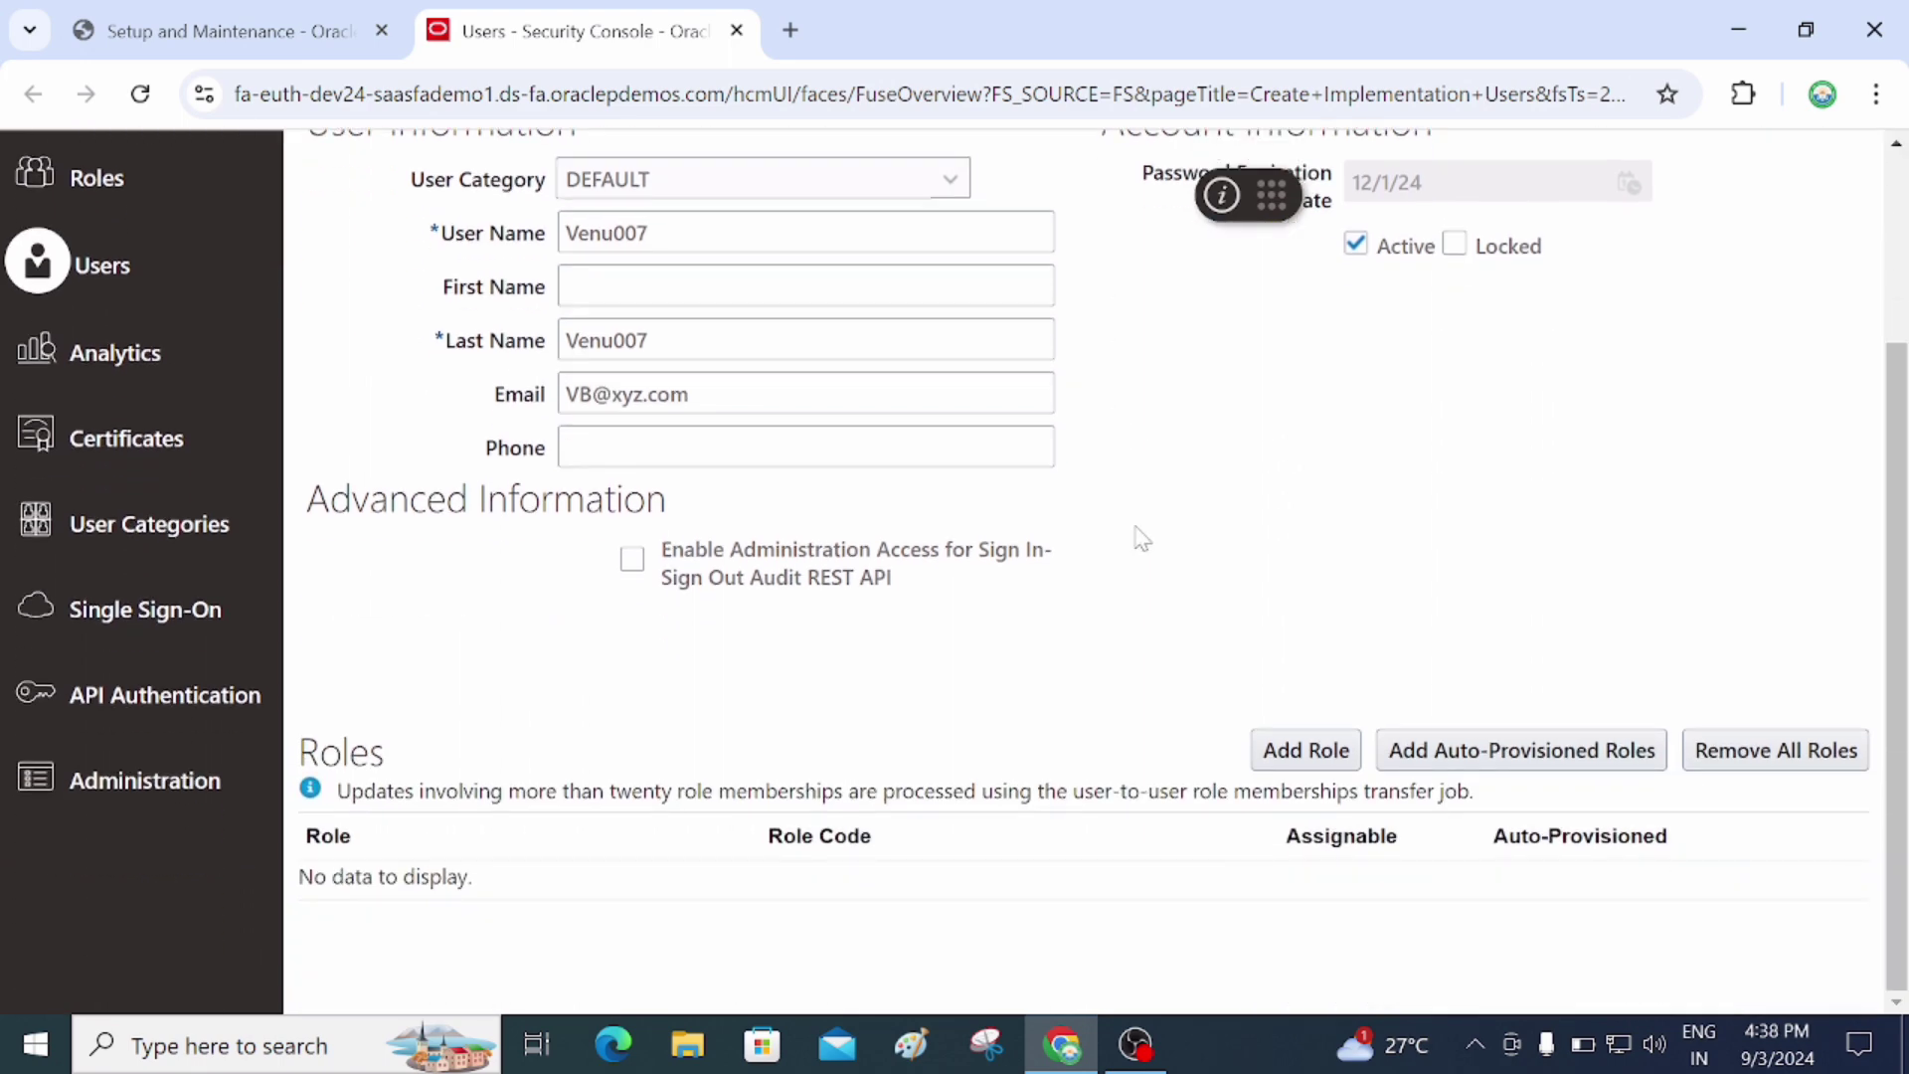
# Search roles for 'application implementation con' and add the Application Implementation Consultant role
pyautogui.click(1311, 752)
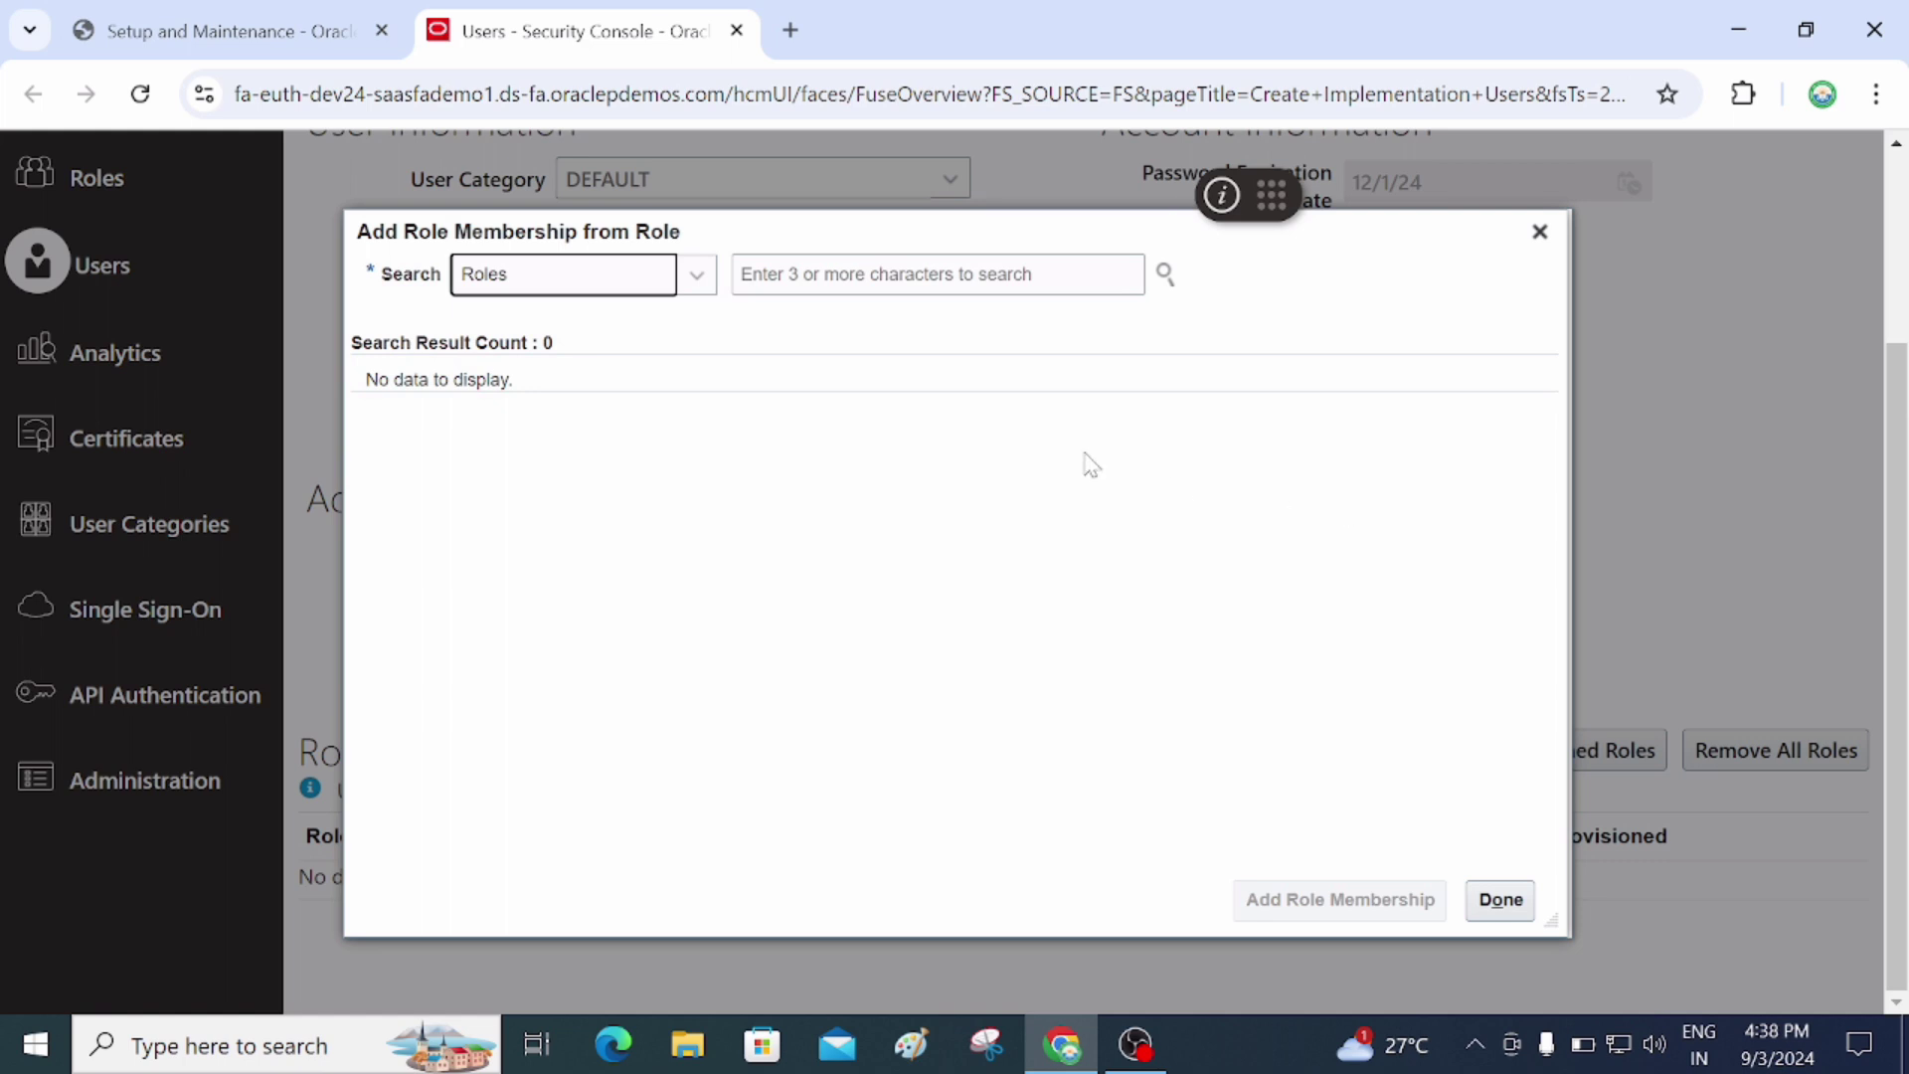
pyautogui.click(860, 281)
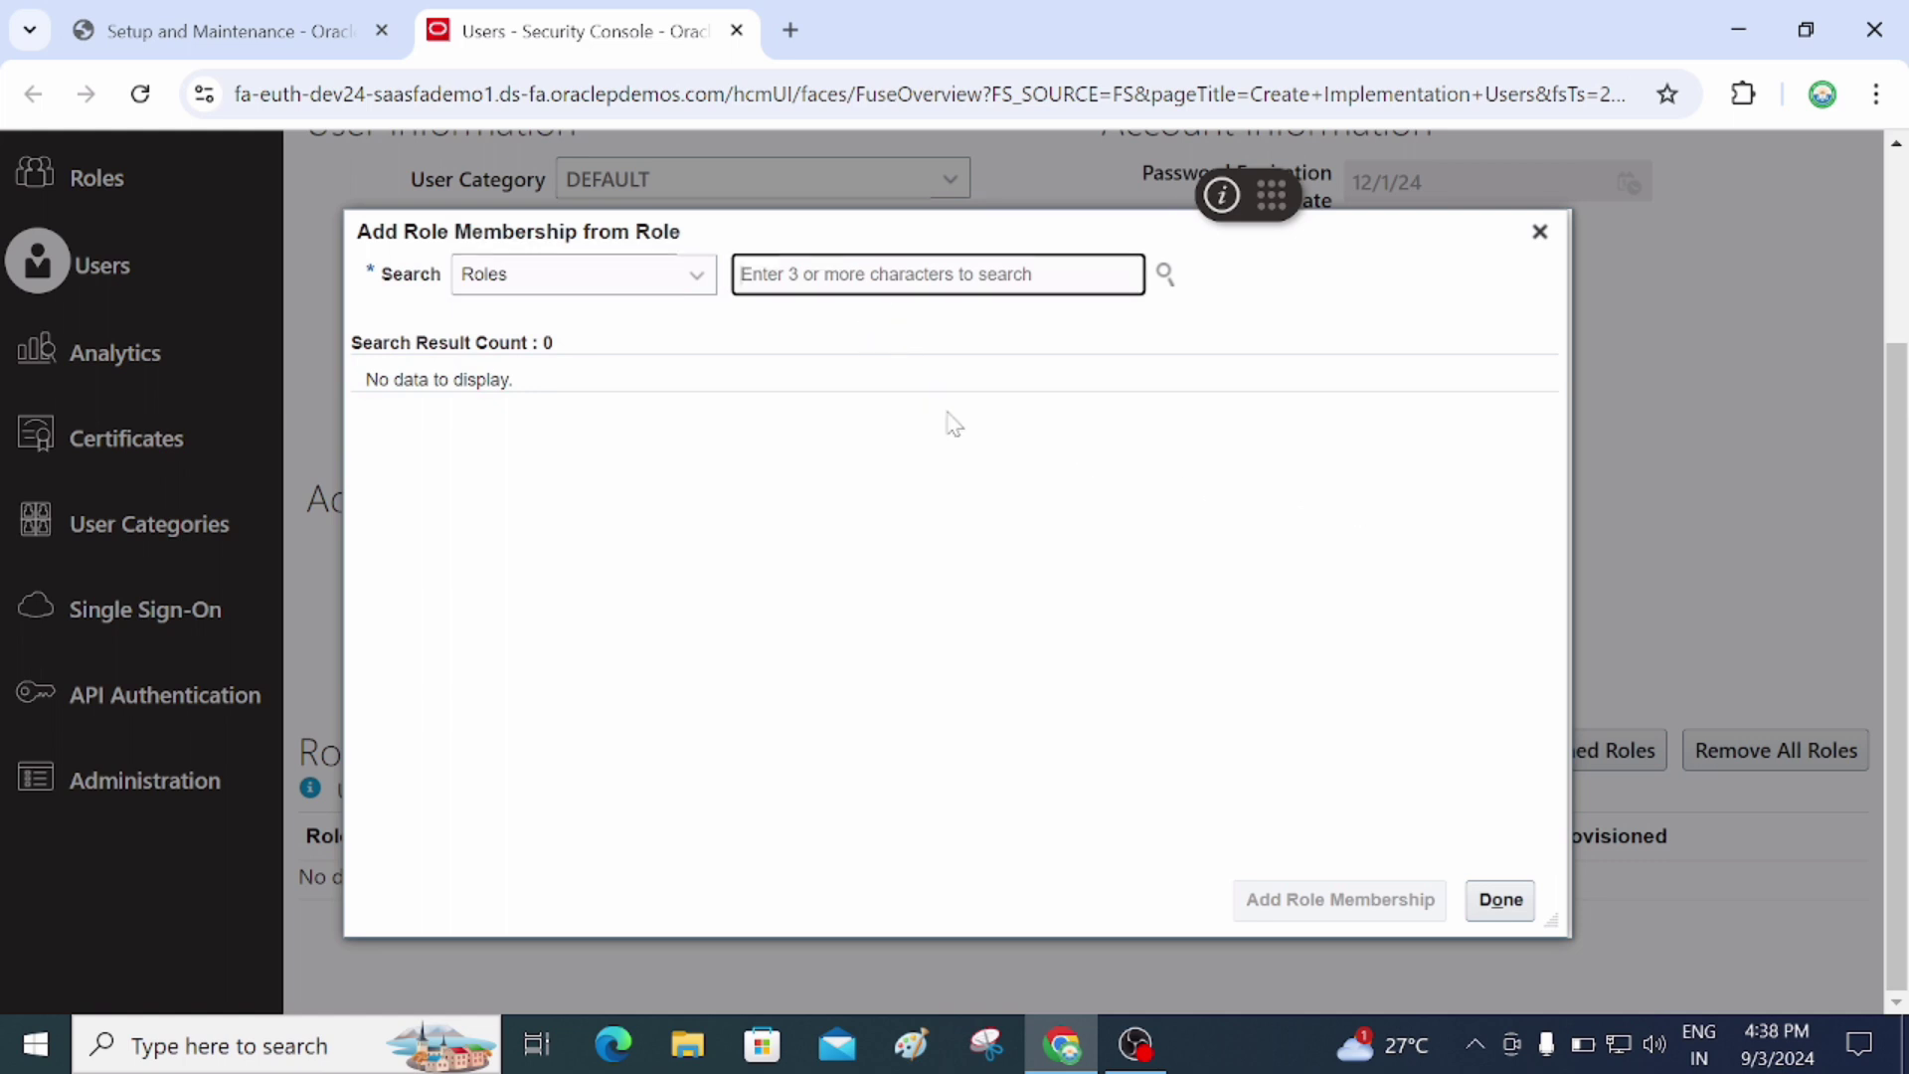
pyautogui.write('applica')
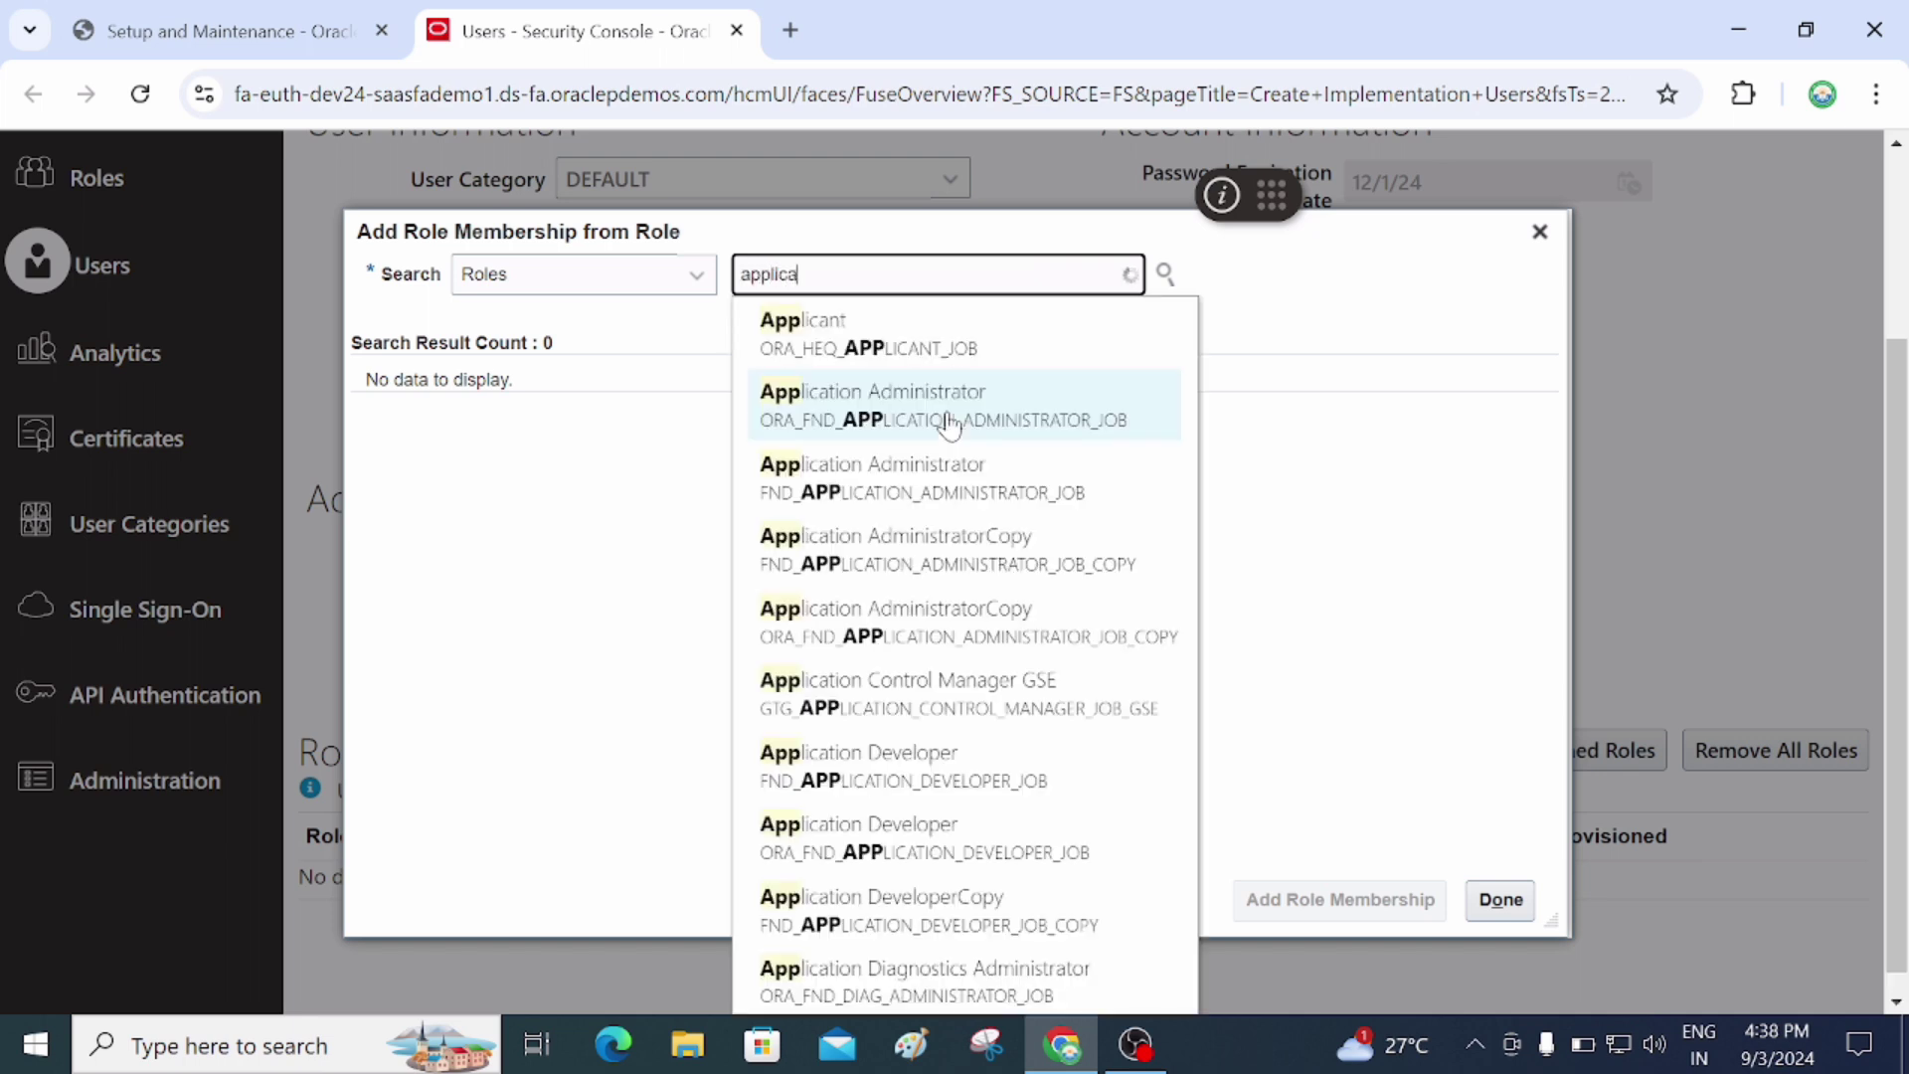
pyautogui.write('on')
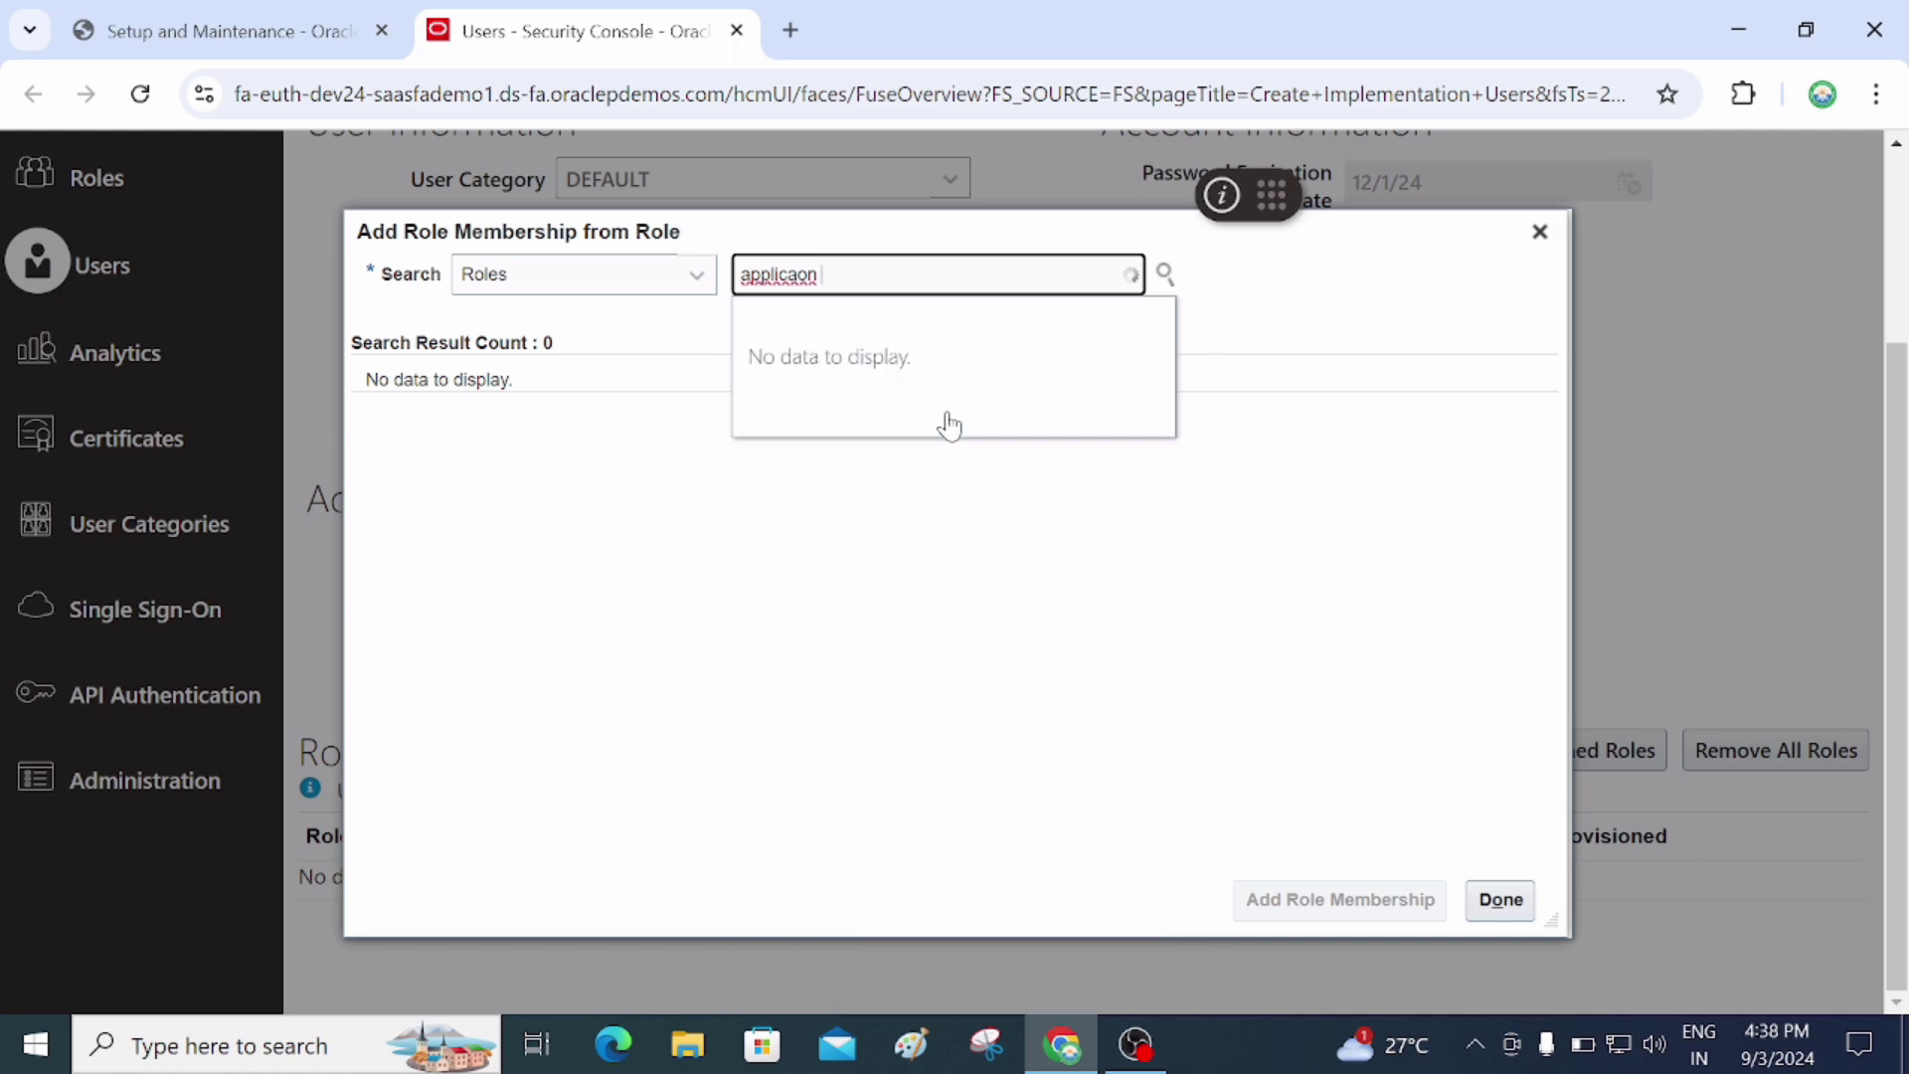
pyautogui.press('BackSpace')
pyautogui.press('BackSpace')
pyautogui.press('BackSpace')
pyautogui.press('BackSpace')
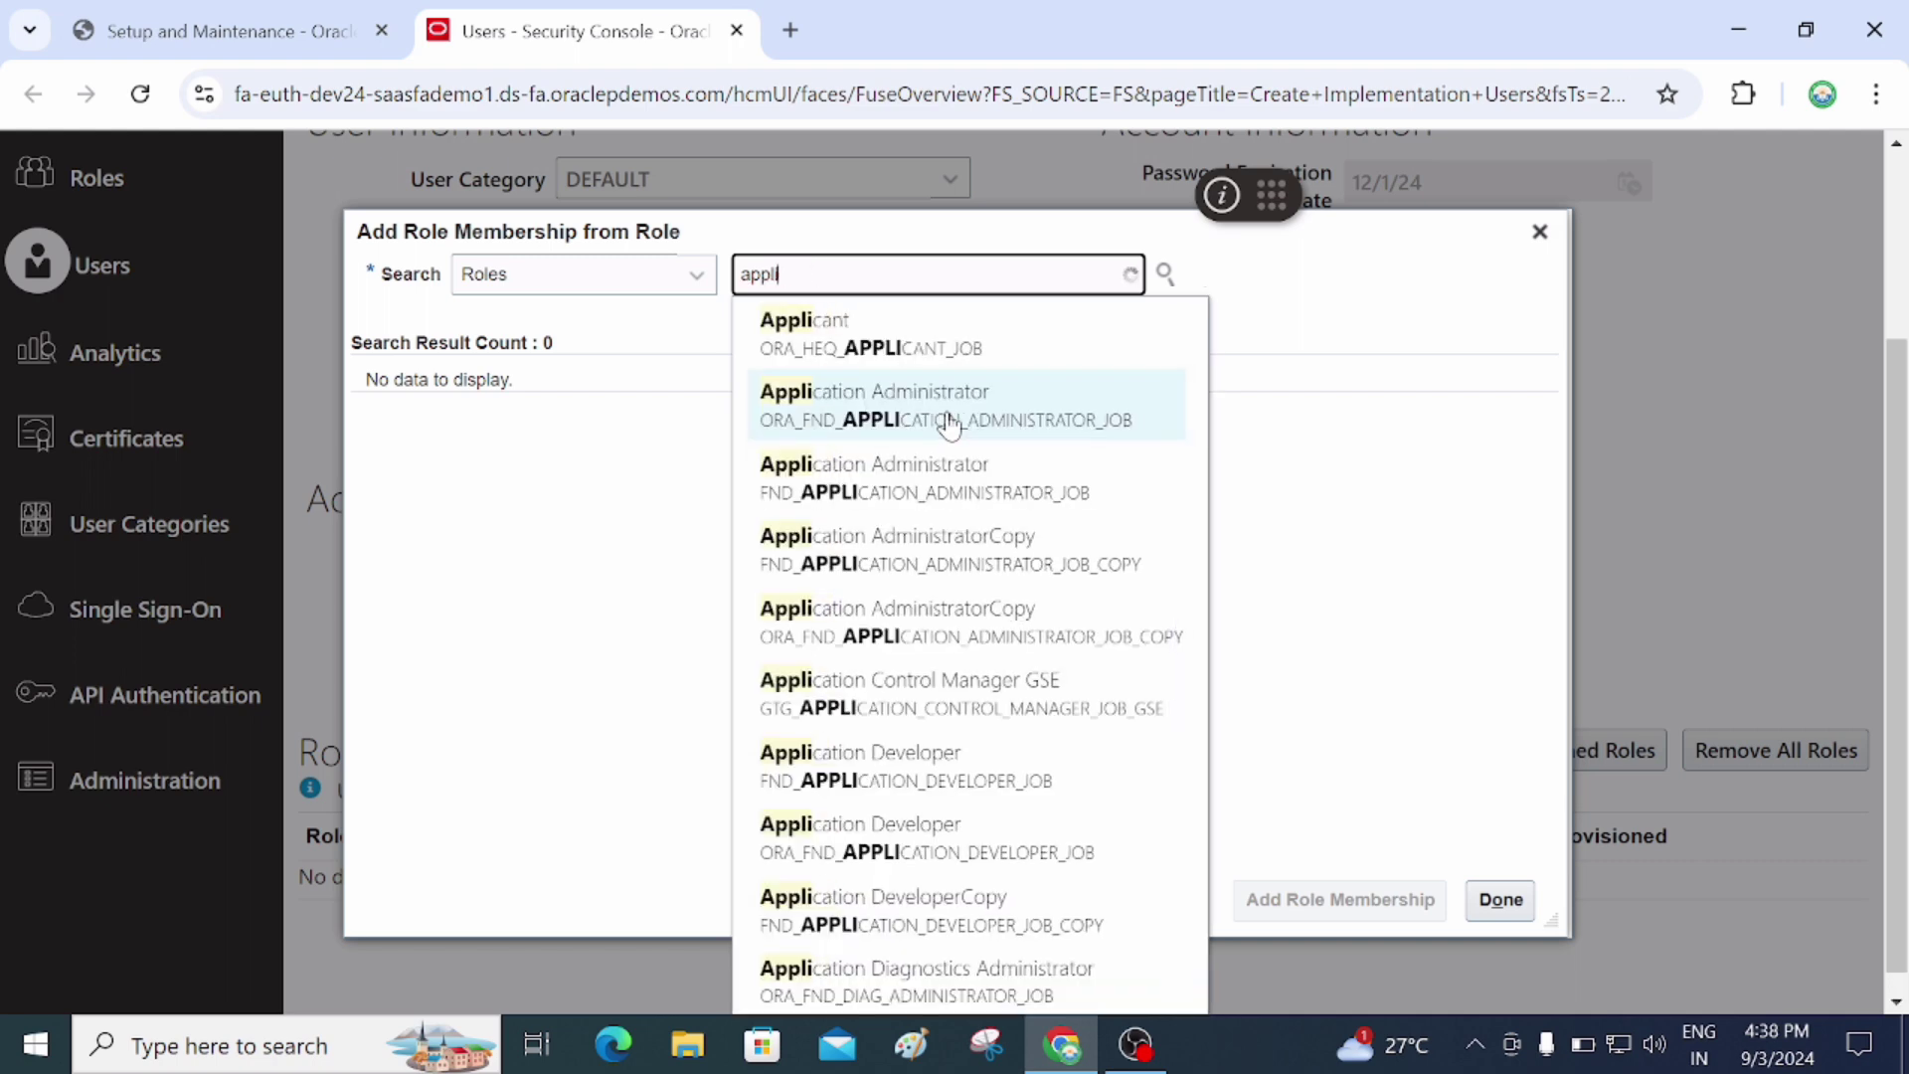
pyautogui.write('cat')
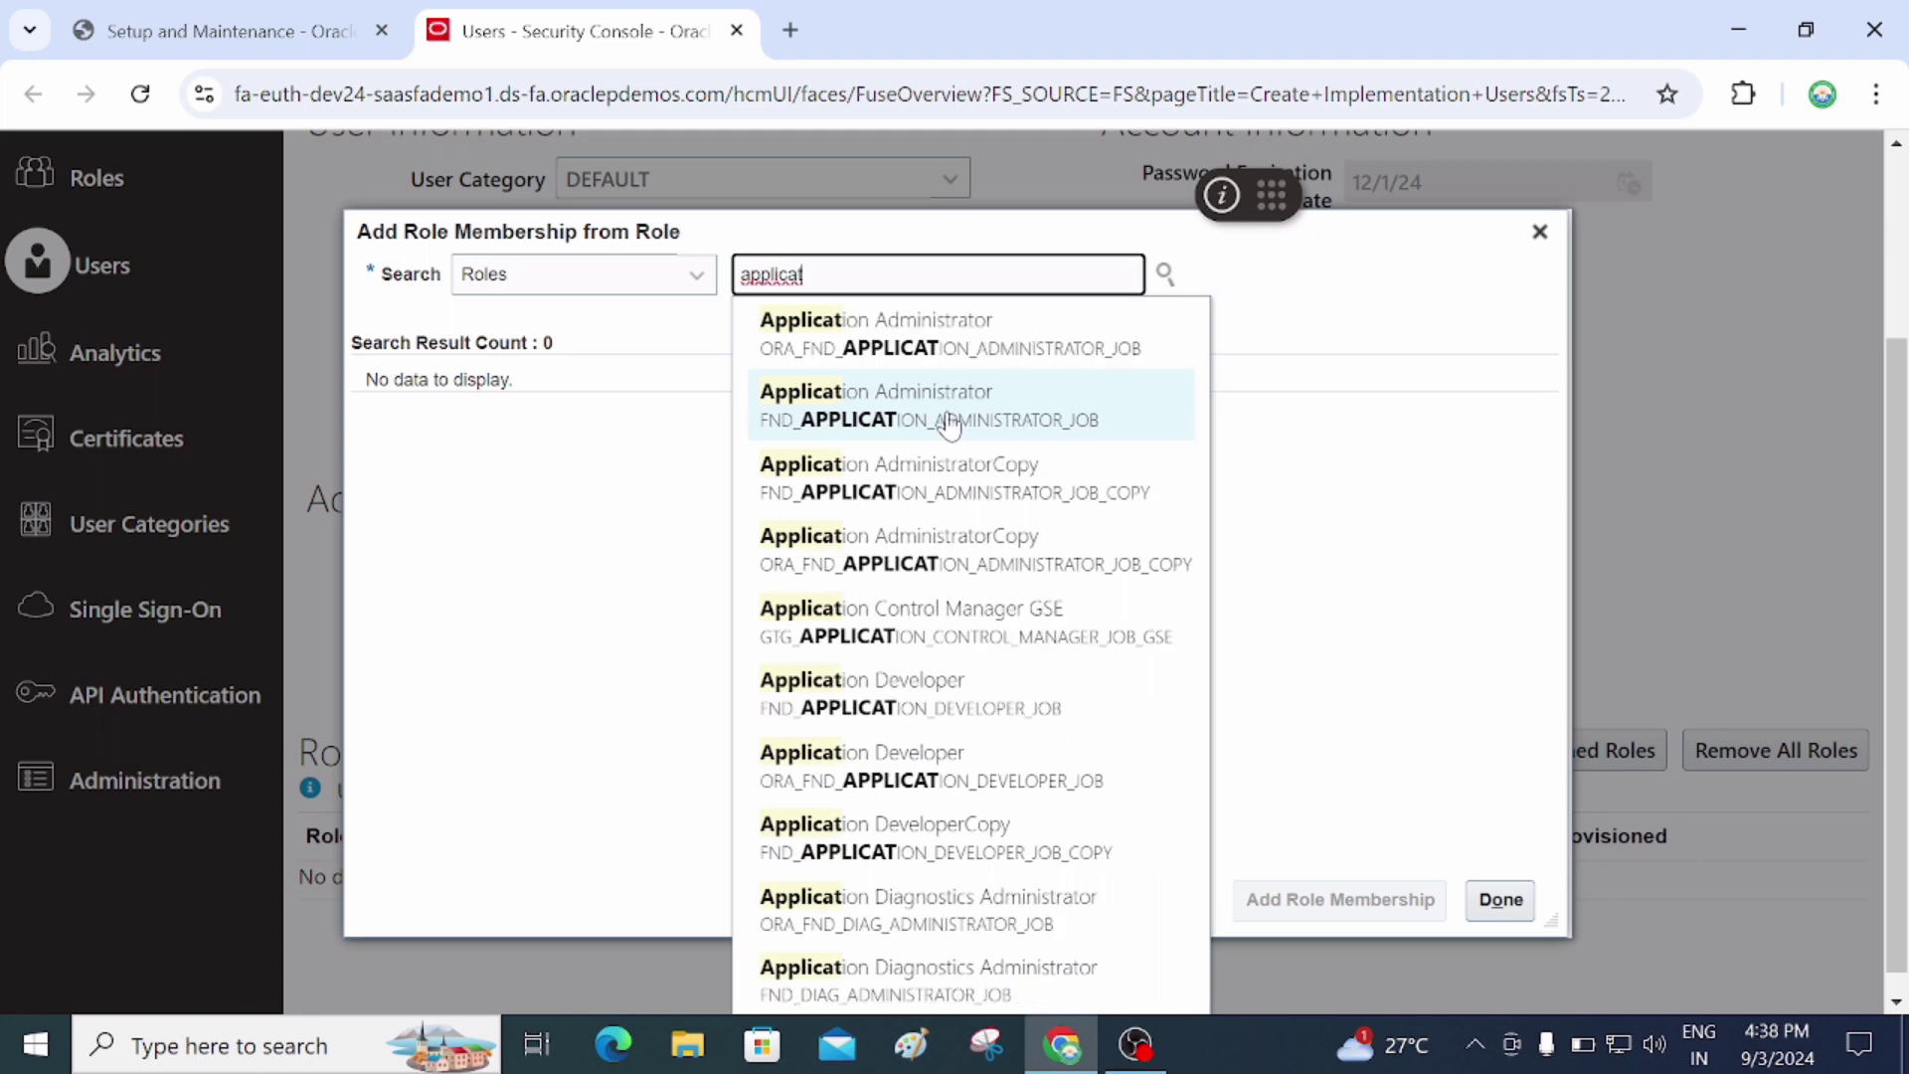
pyautogui.write('ion')
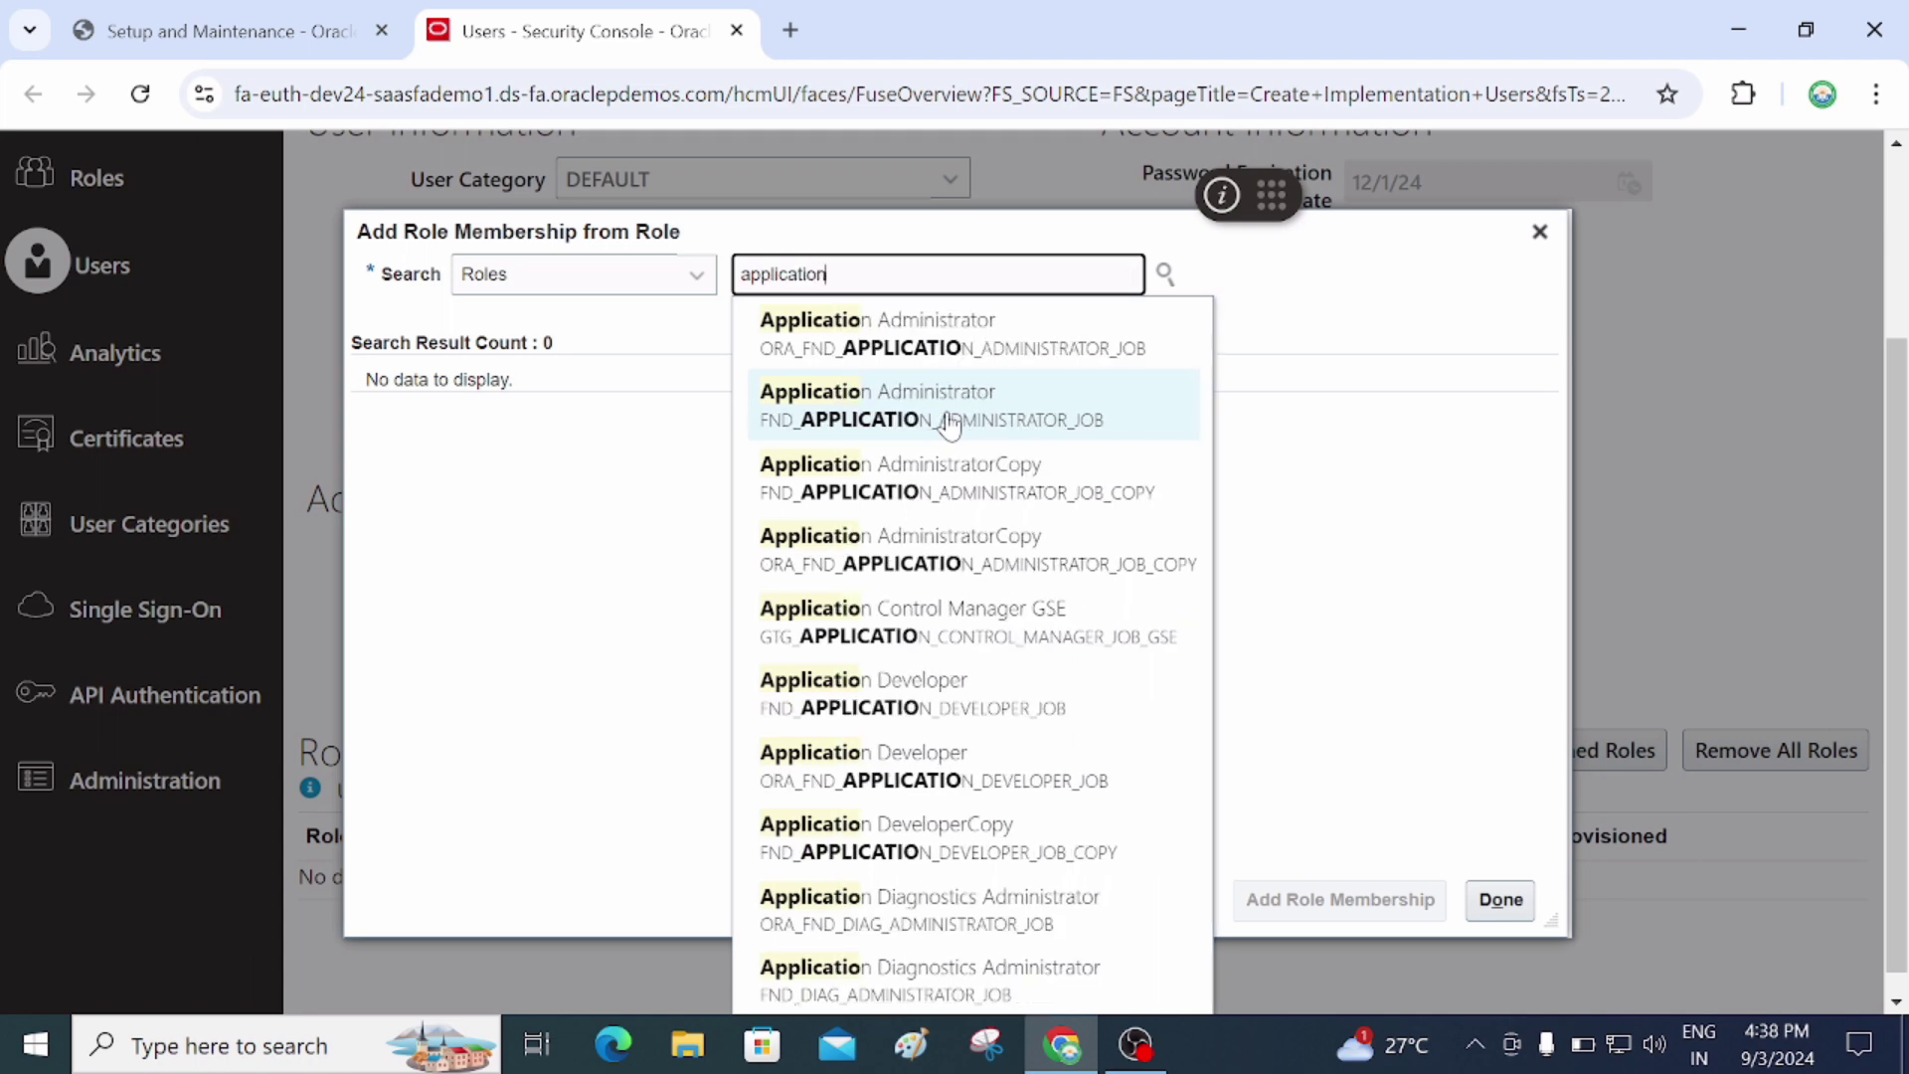
pyautogui.write(' imp')
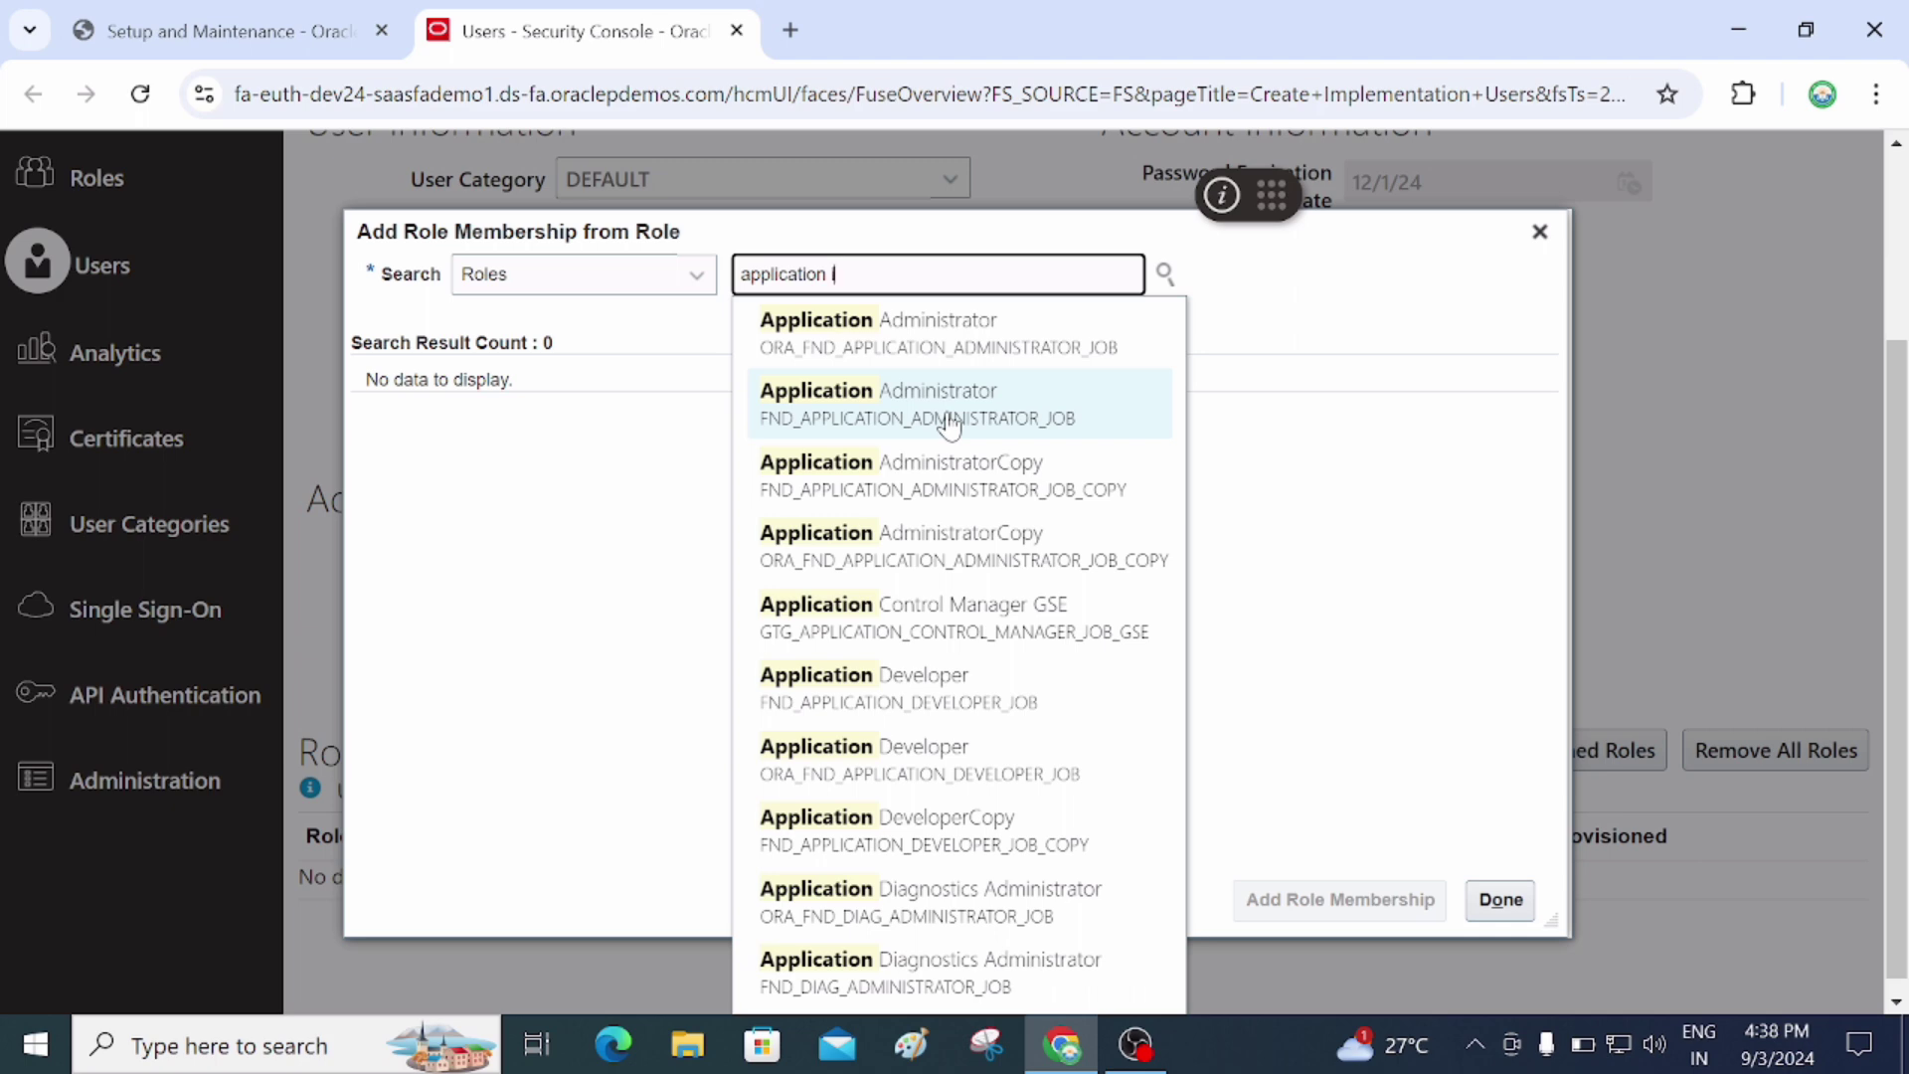
pyautogui.write('le')
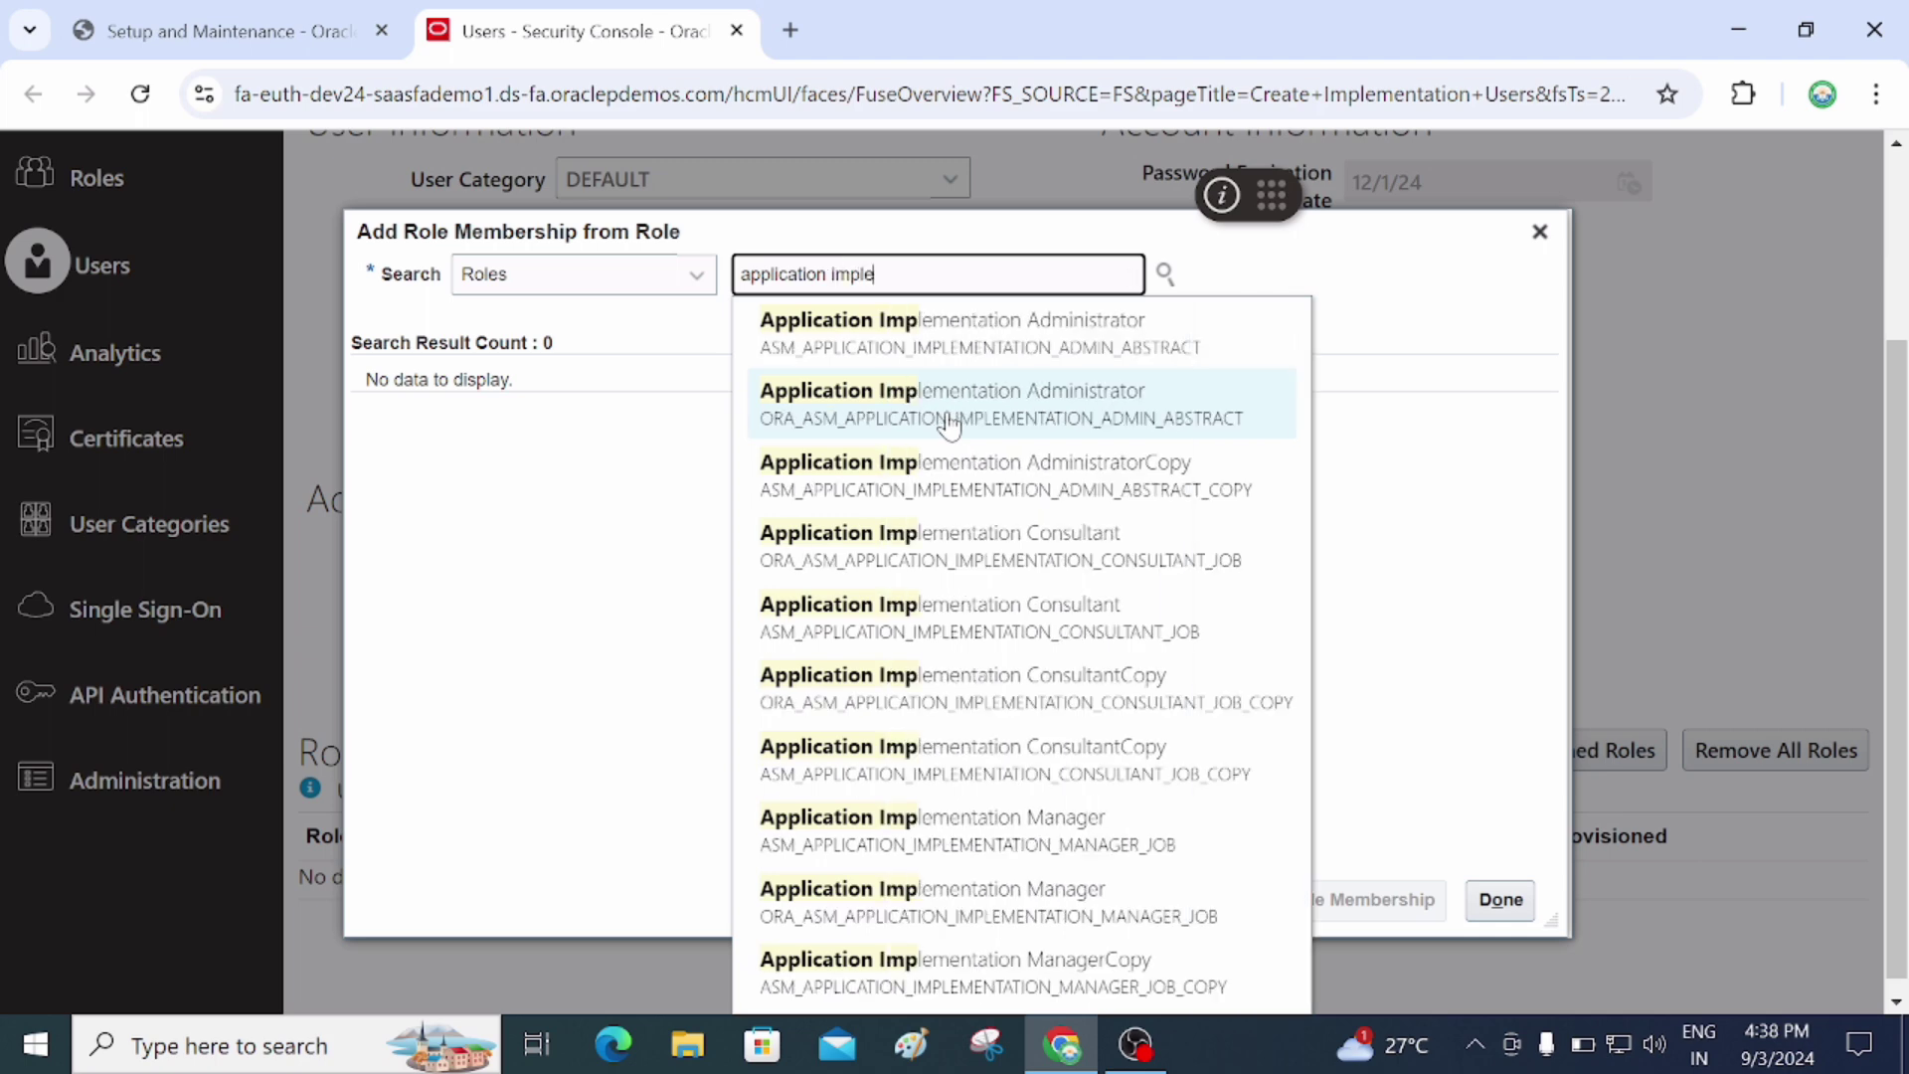
pyautogui.write('mena')
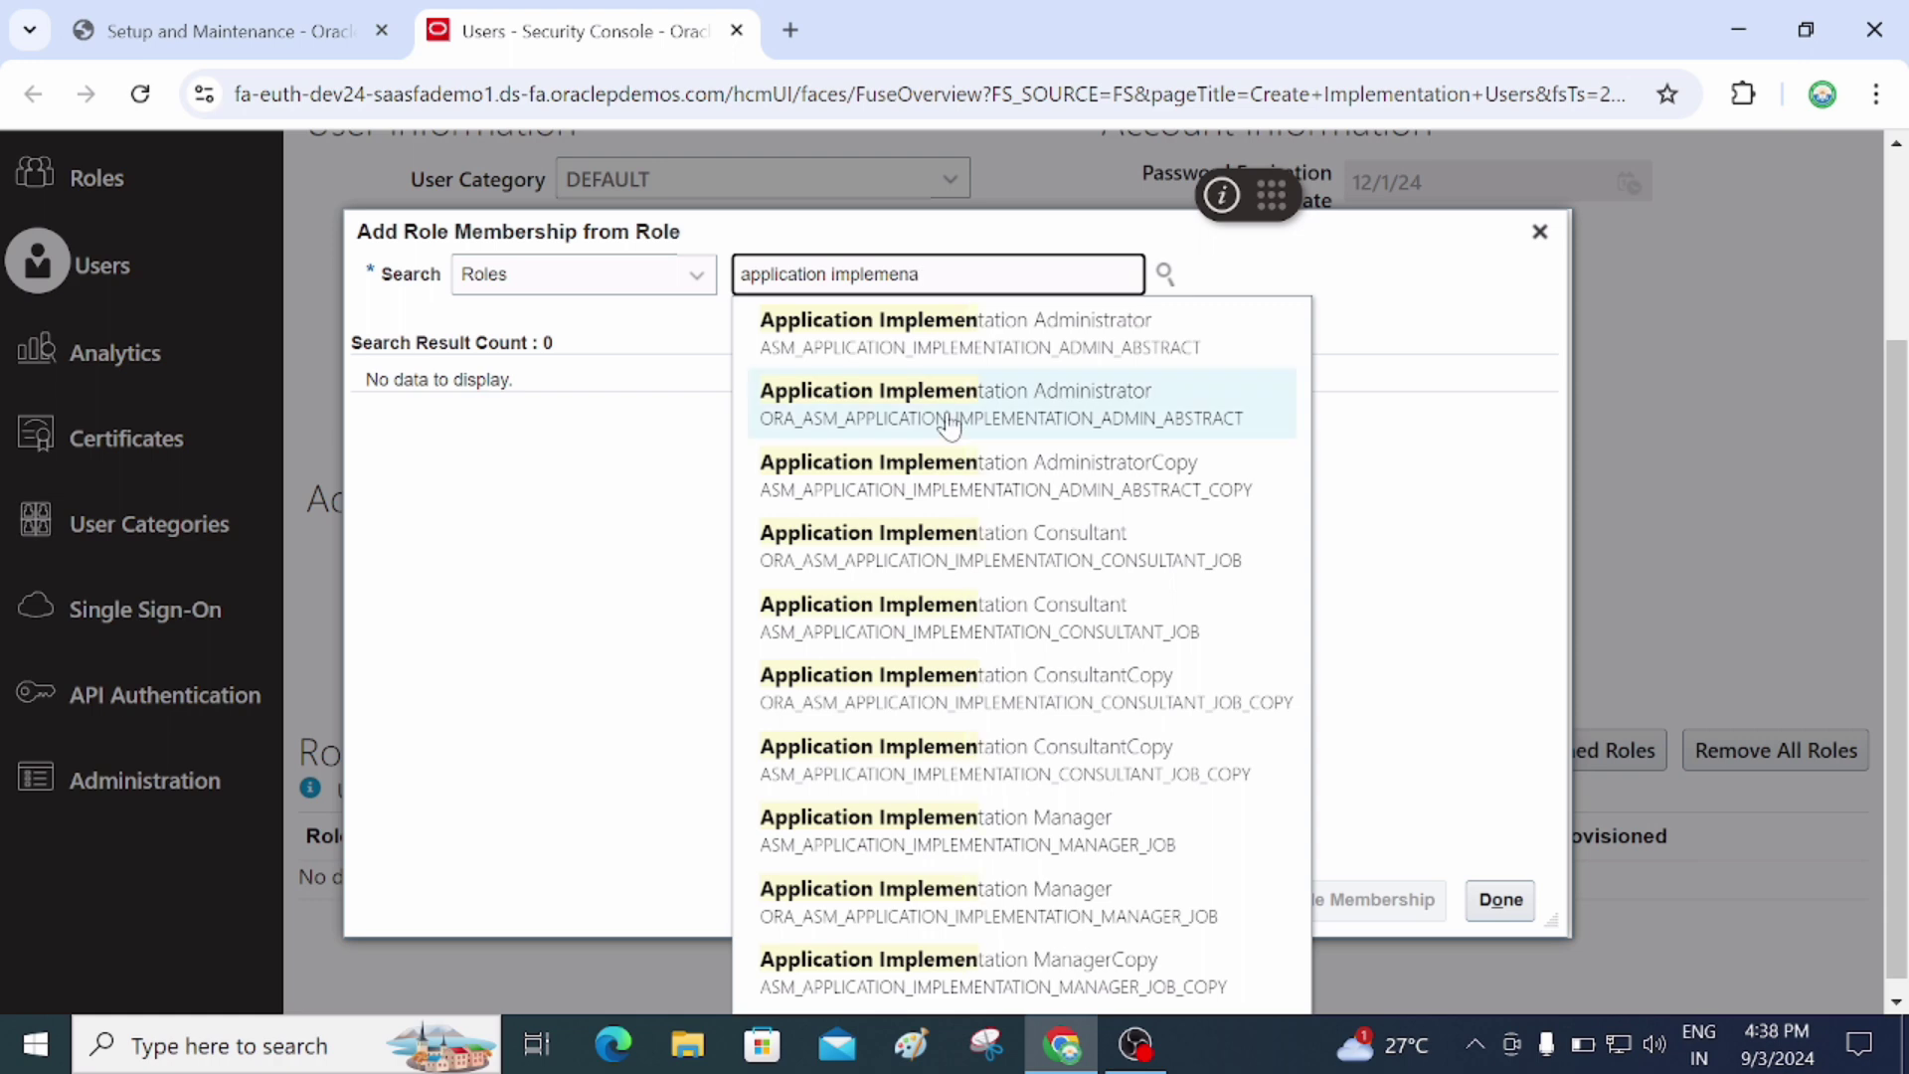
pyautogui.write('tion')
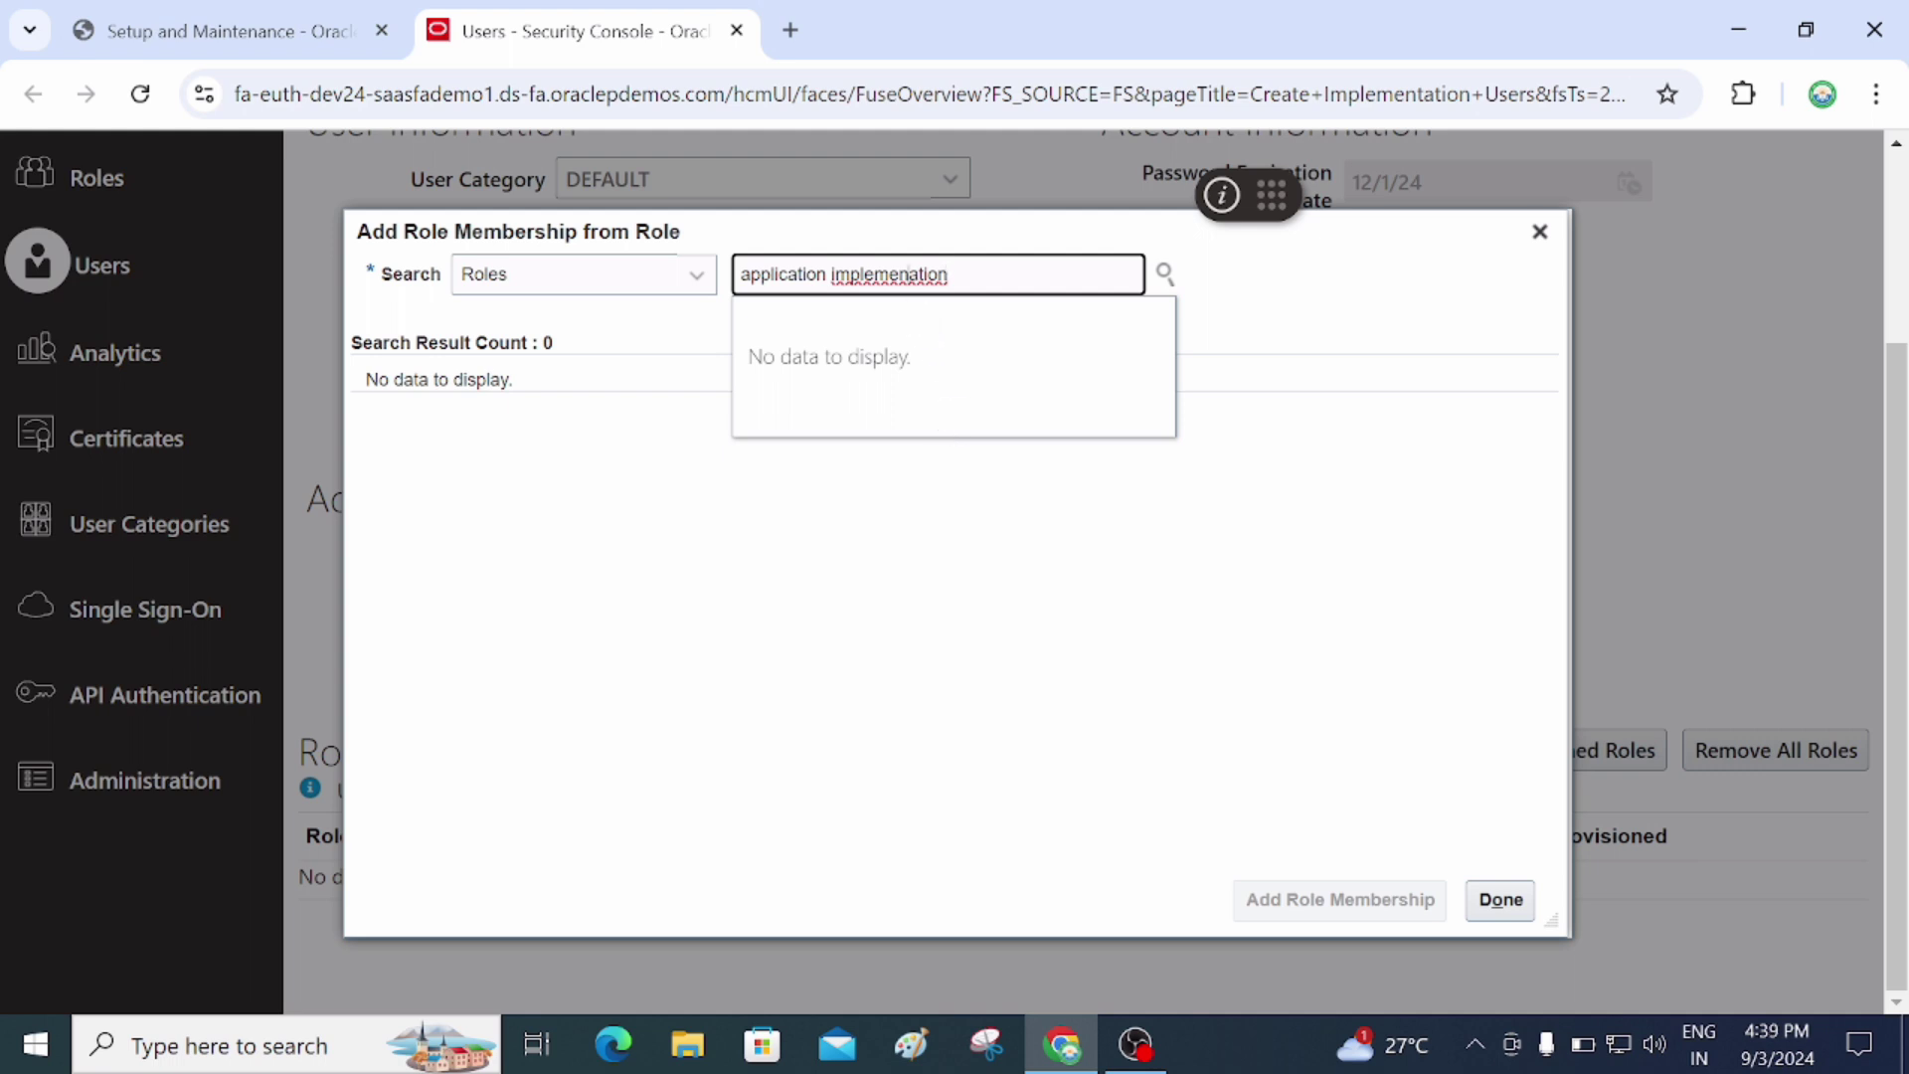
pyautogui.press('Left')
pyautogui.press('Left')
pyautogui.press('Left')
pyautogui.press('Left')
pyautogui.press('Left')
pyautogui.write('tion')
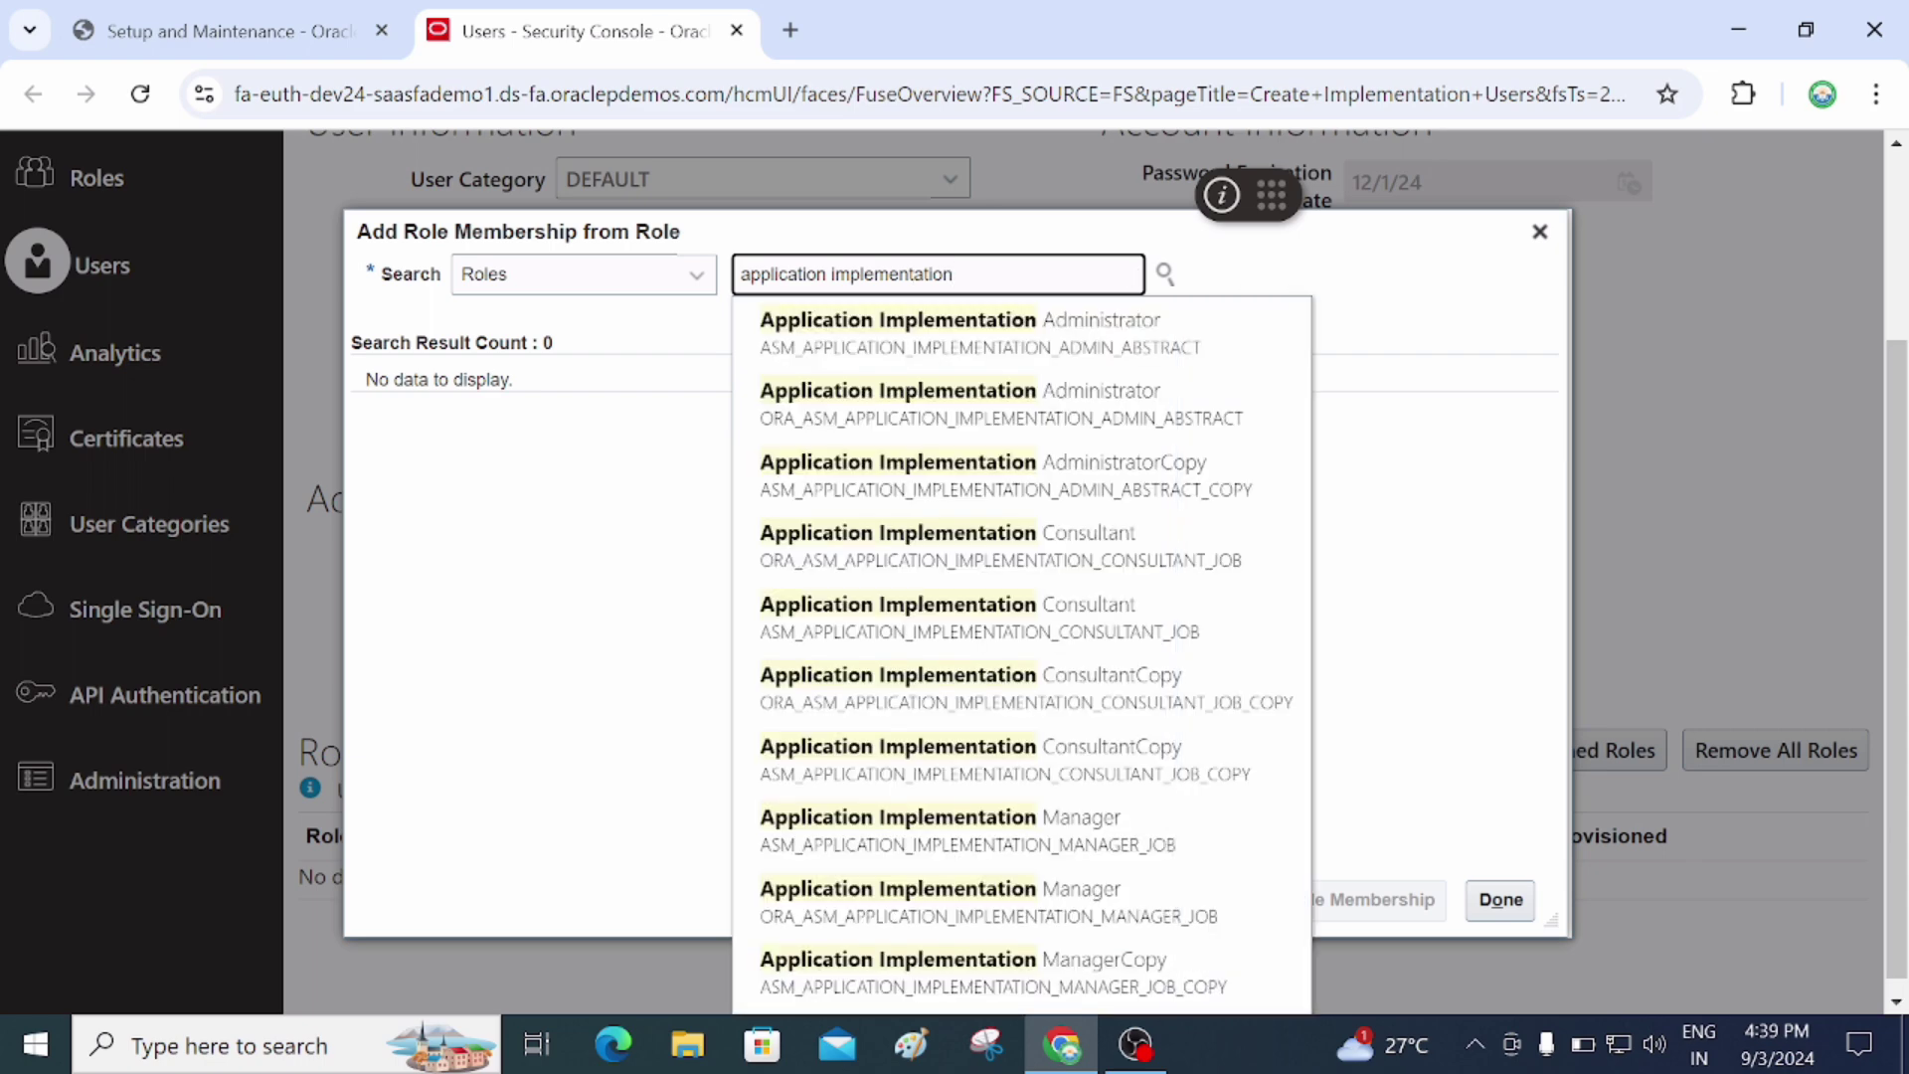
pyautogui.write(' con')
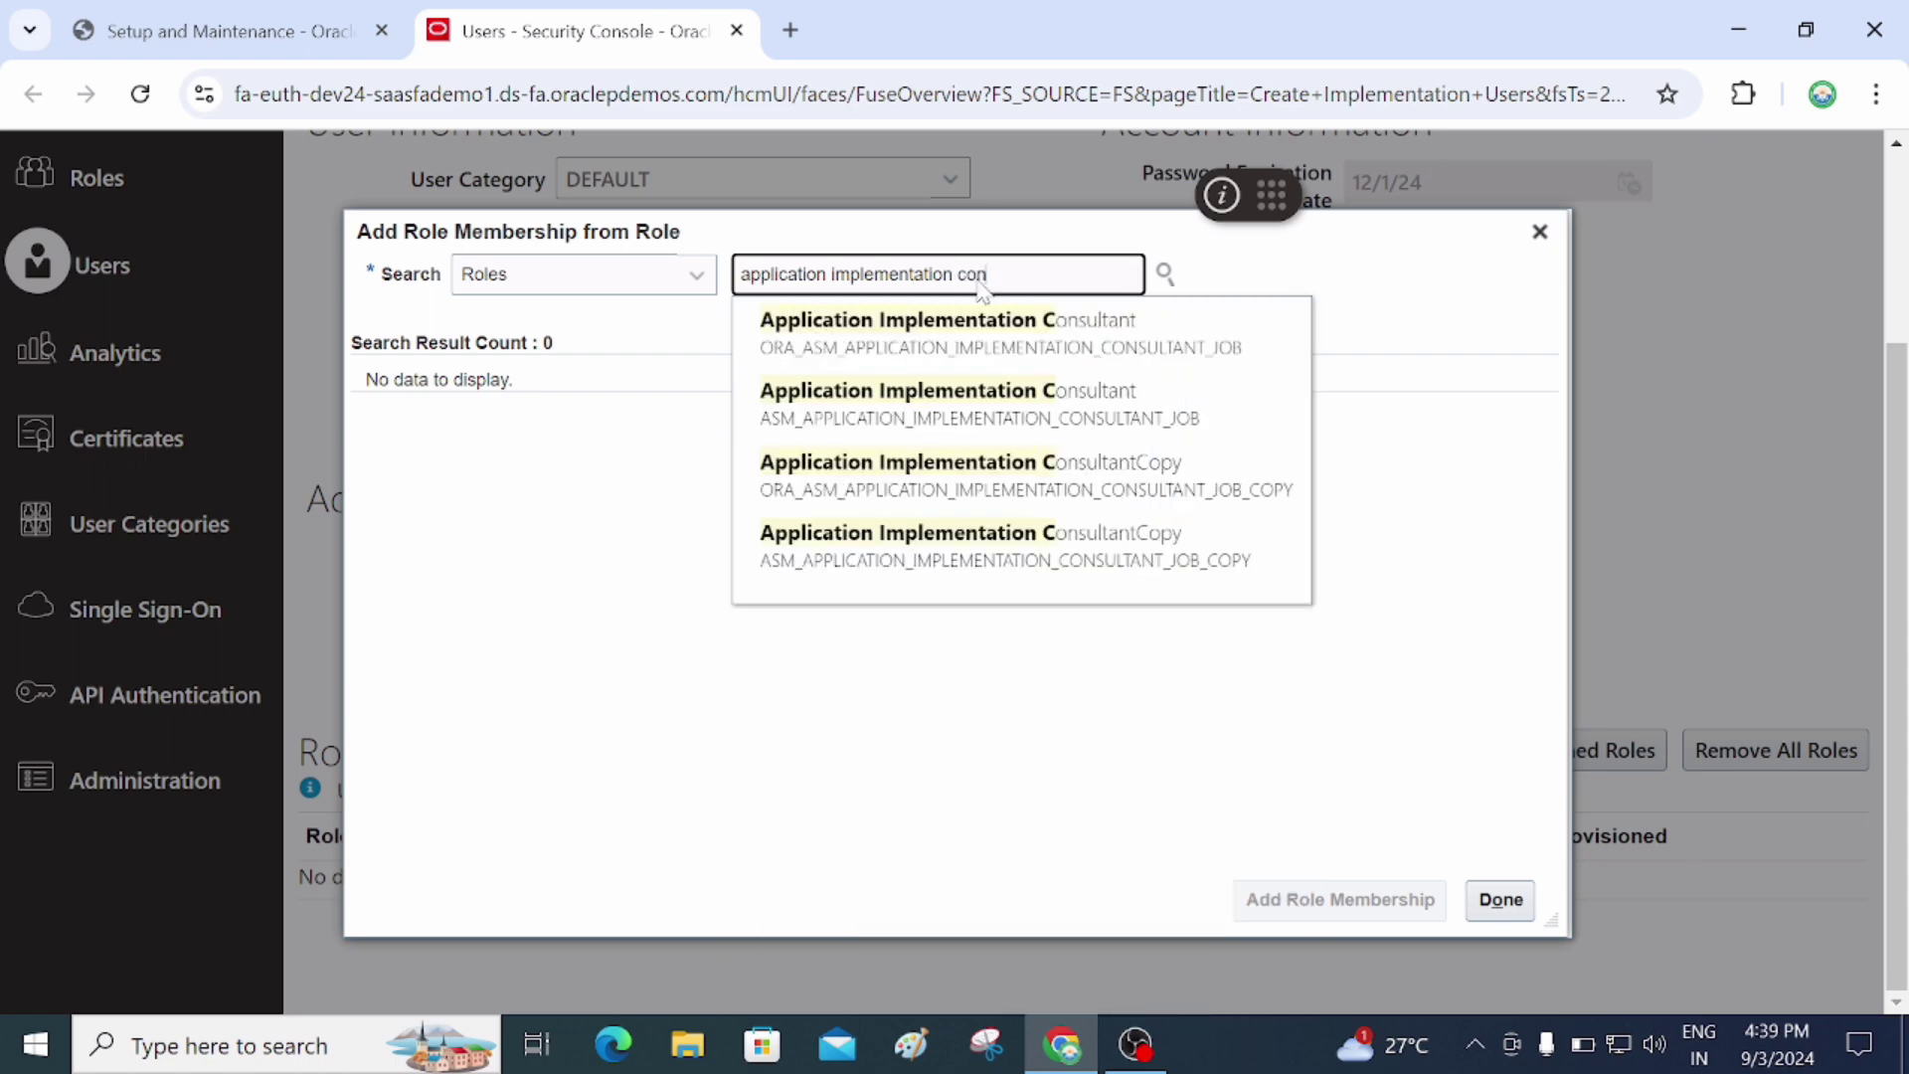
pyautogui.click(971, 343)
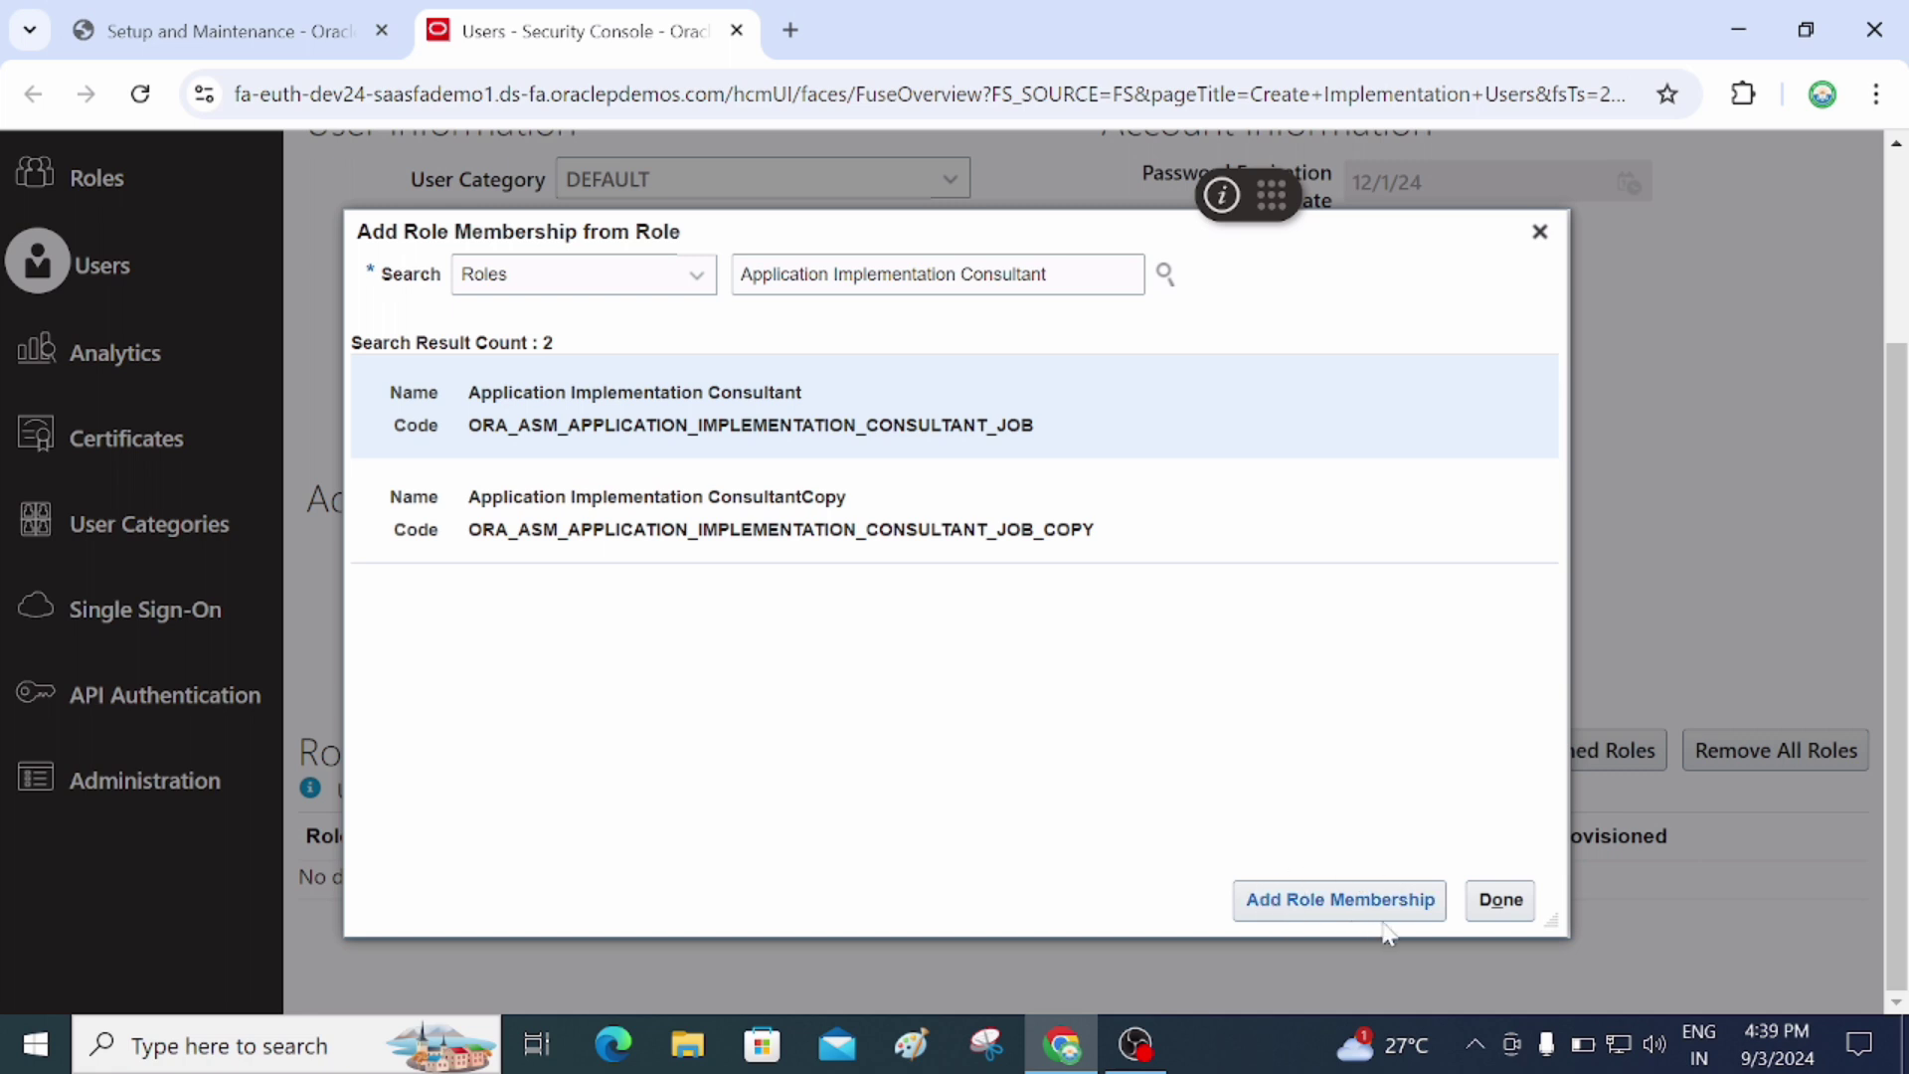
pyautogui.click(1336, 914)
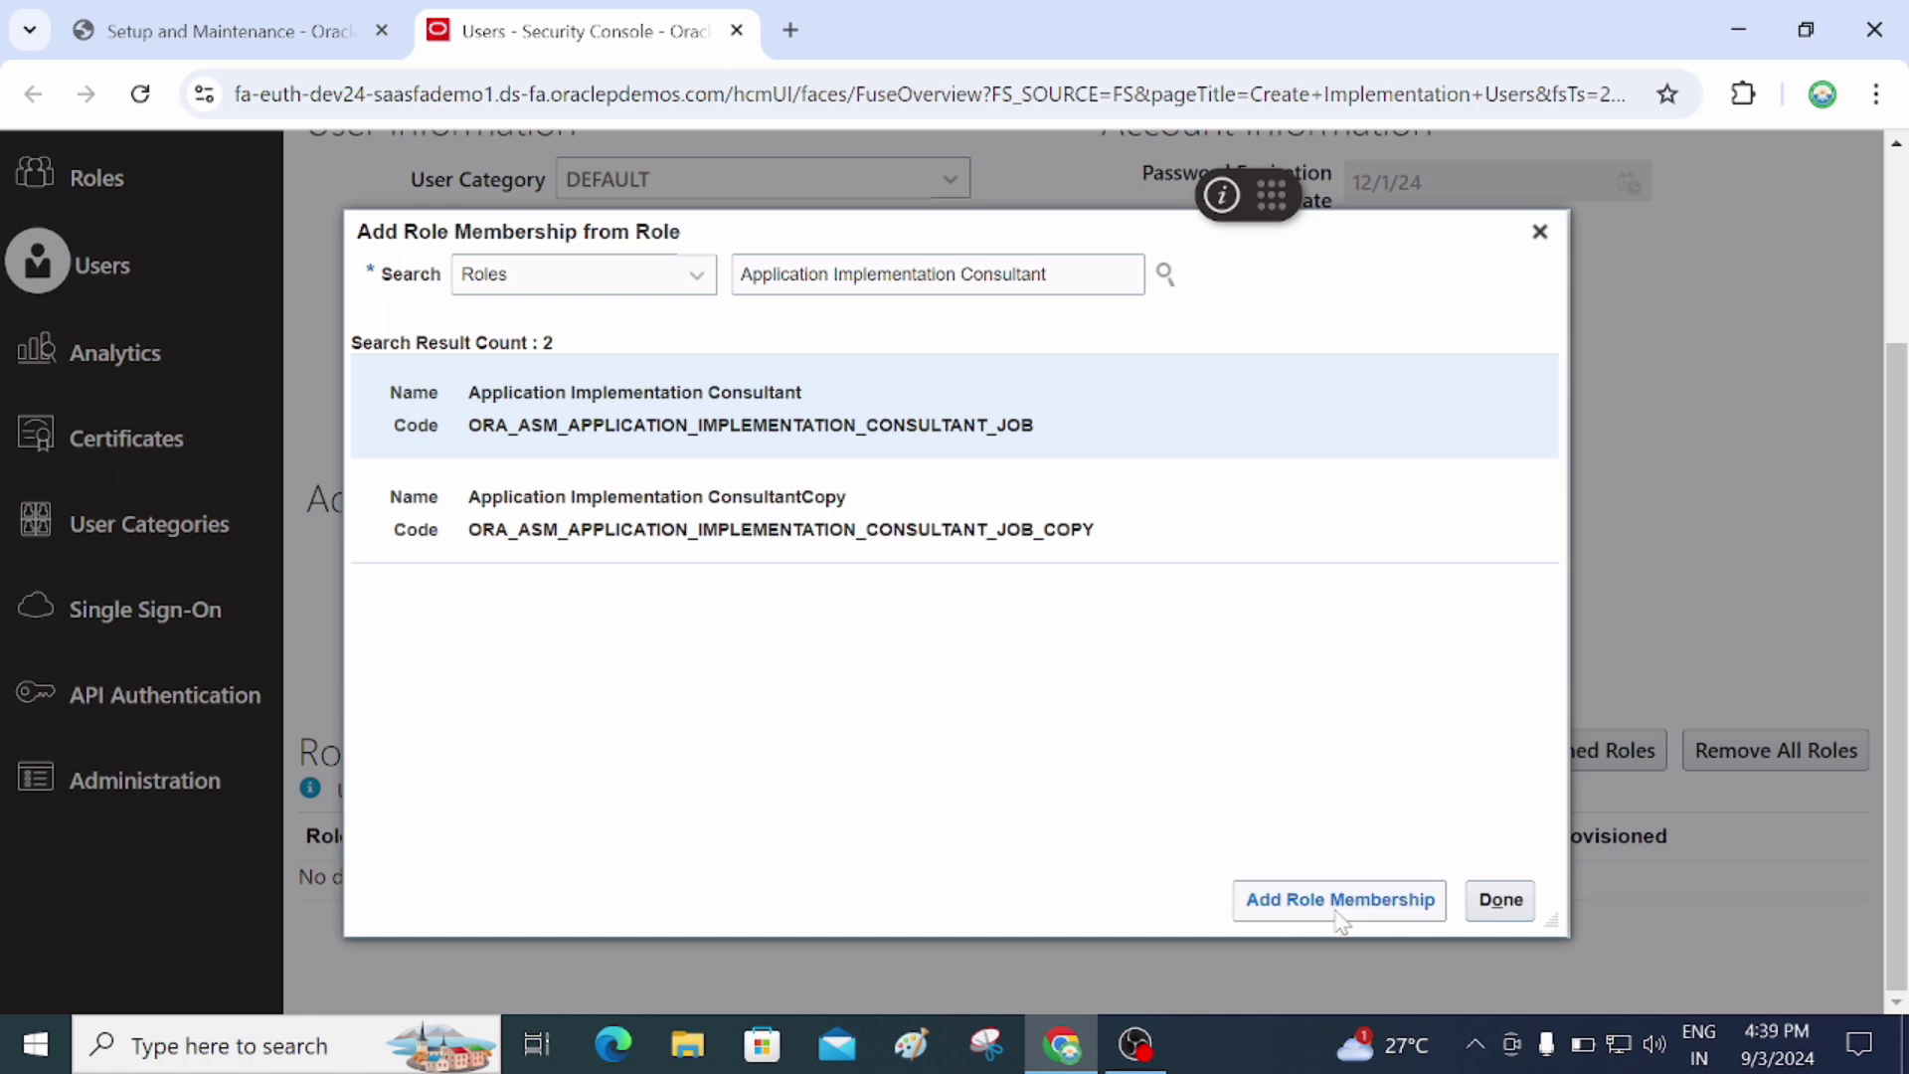
# Close the role dialog, Save and Close the account, then return to User Accounts
pyautogui.click(1503, 907)
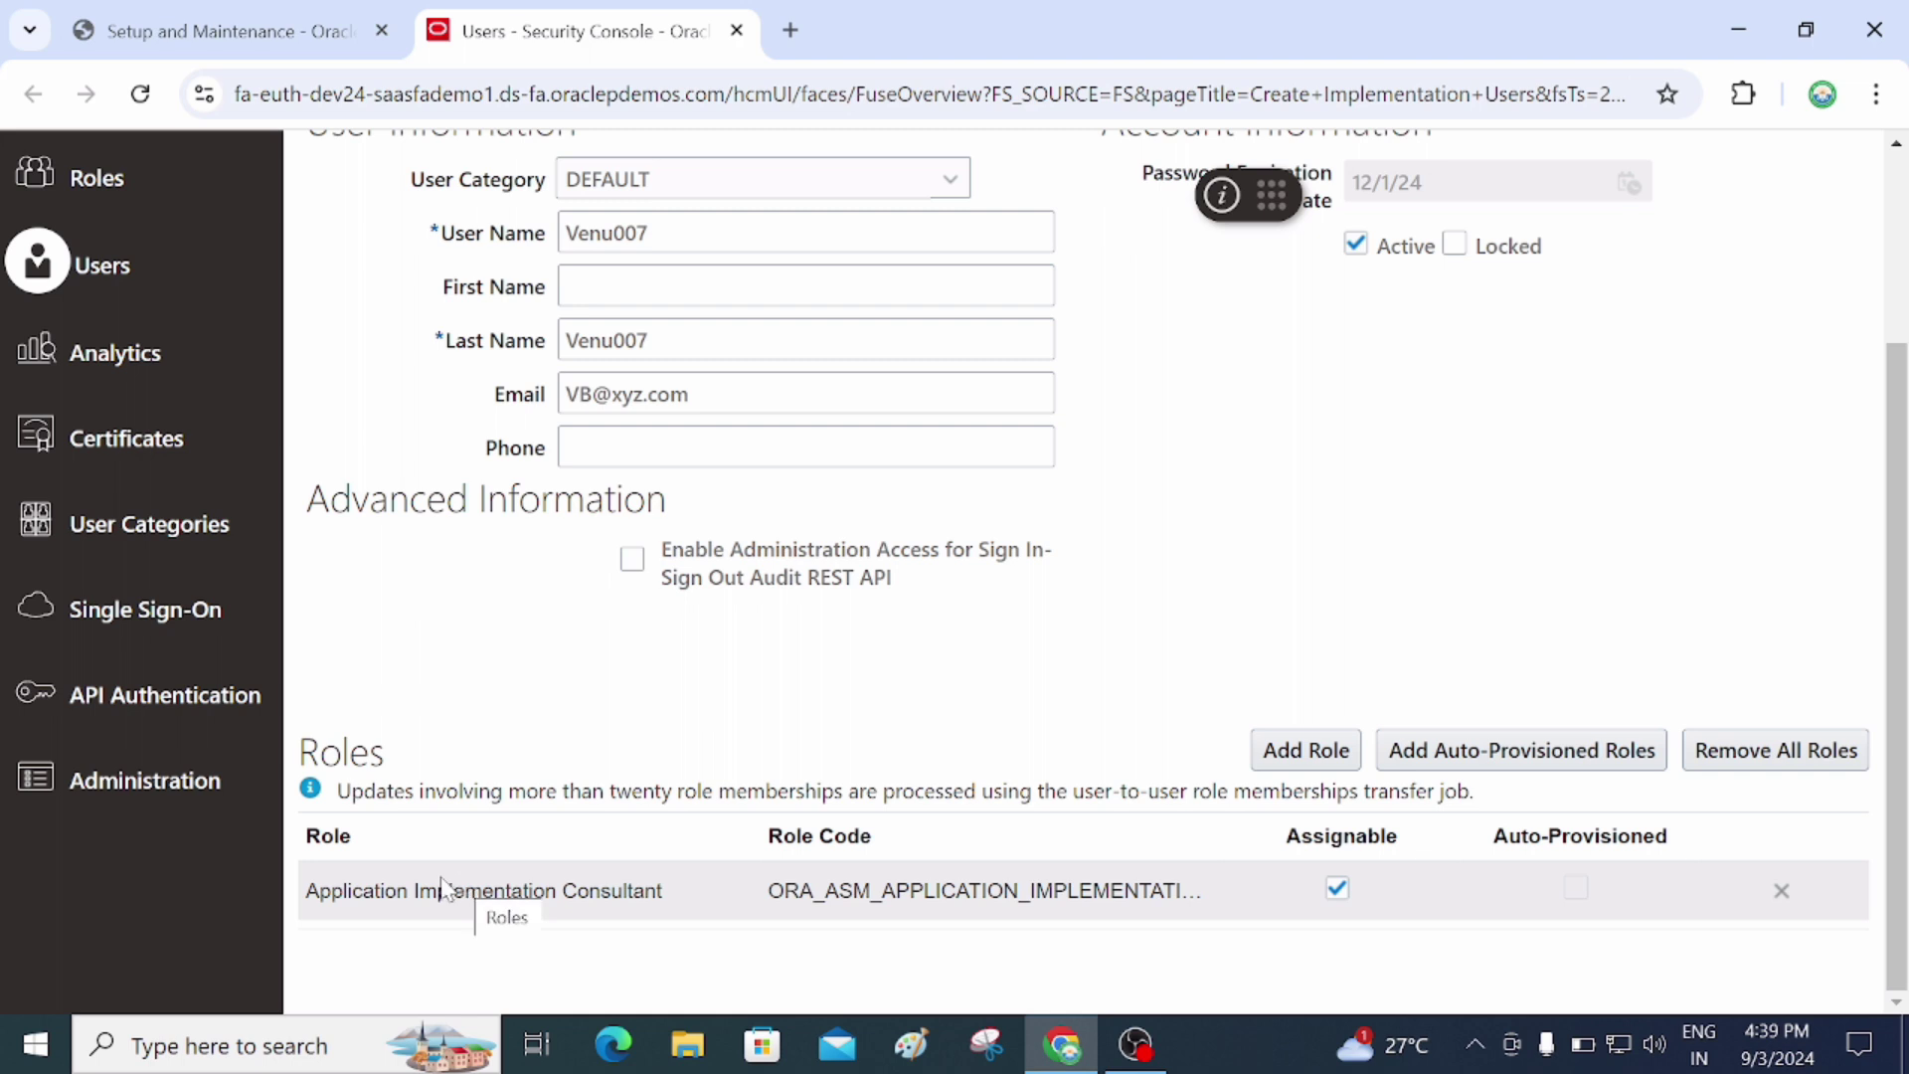
pyautogui.scroll(3, 1205, 594)
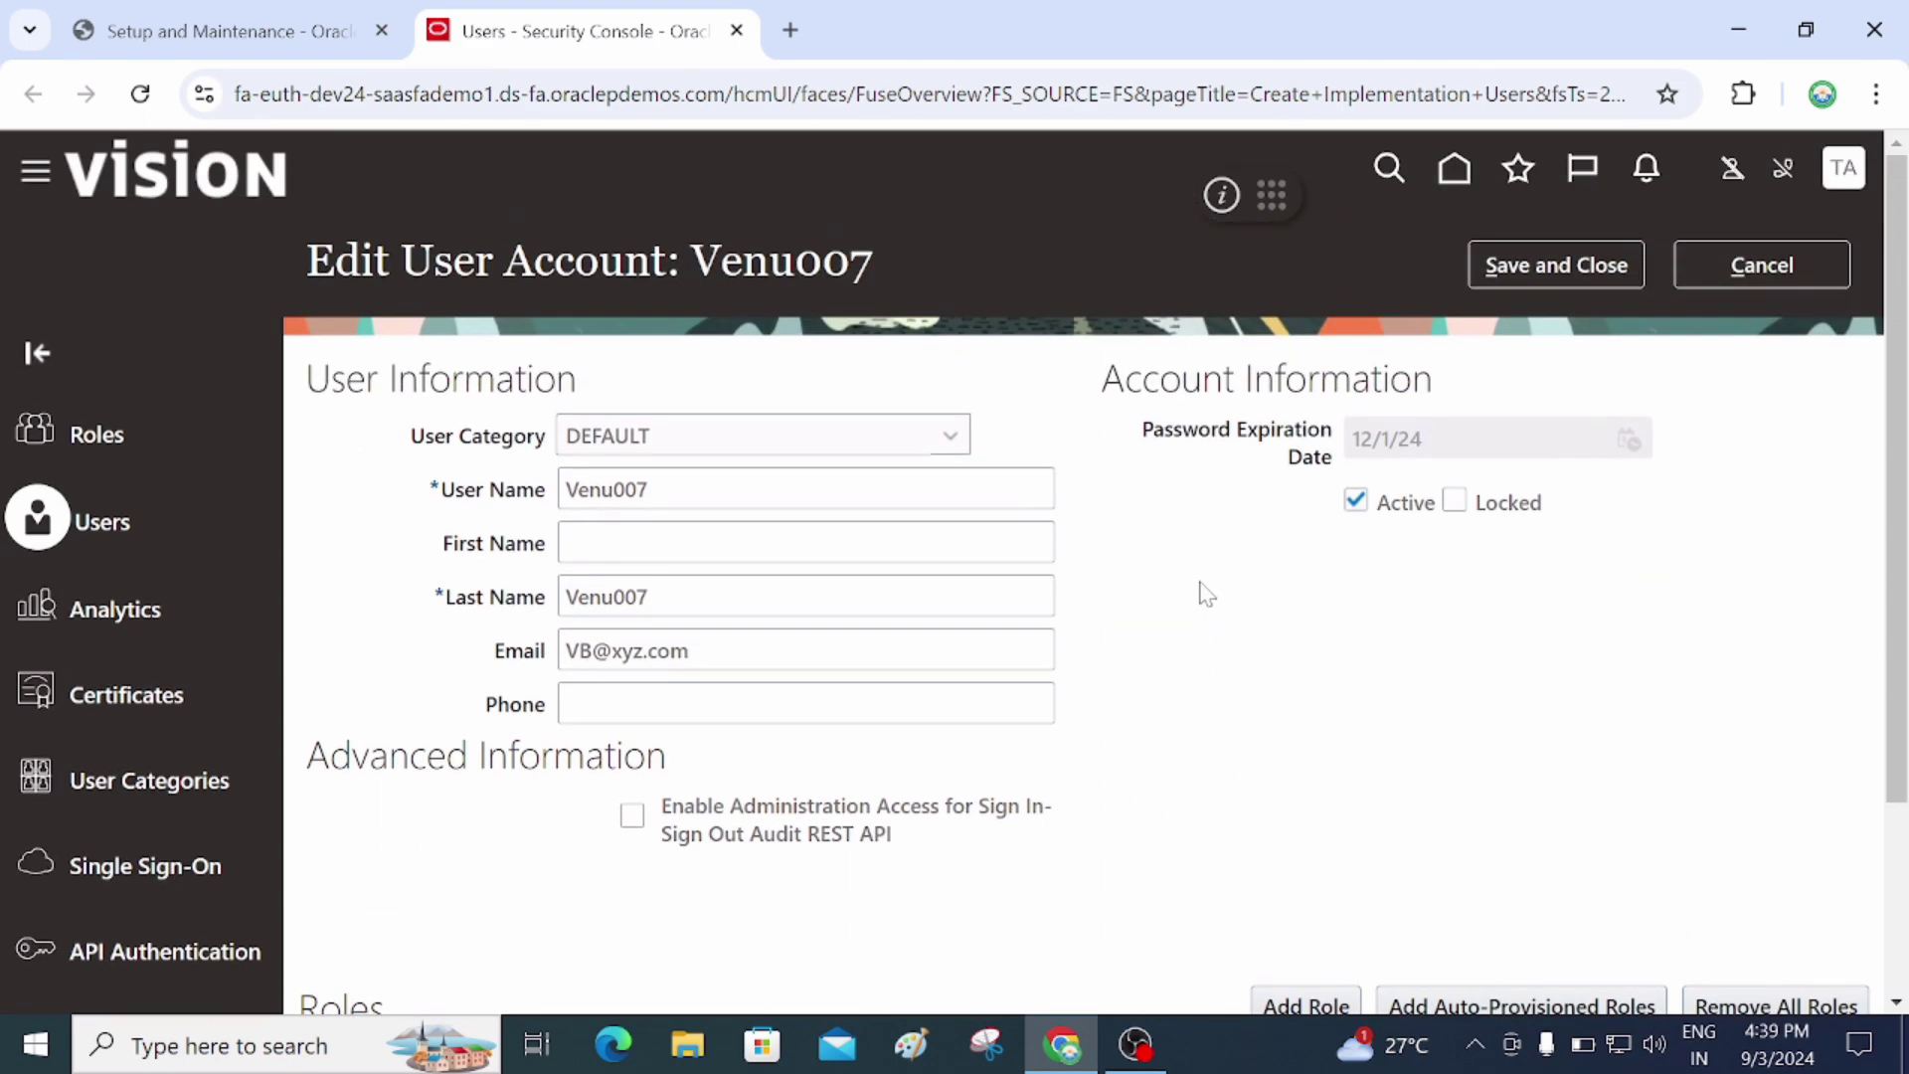
pyautogui.click(1583, 281)
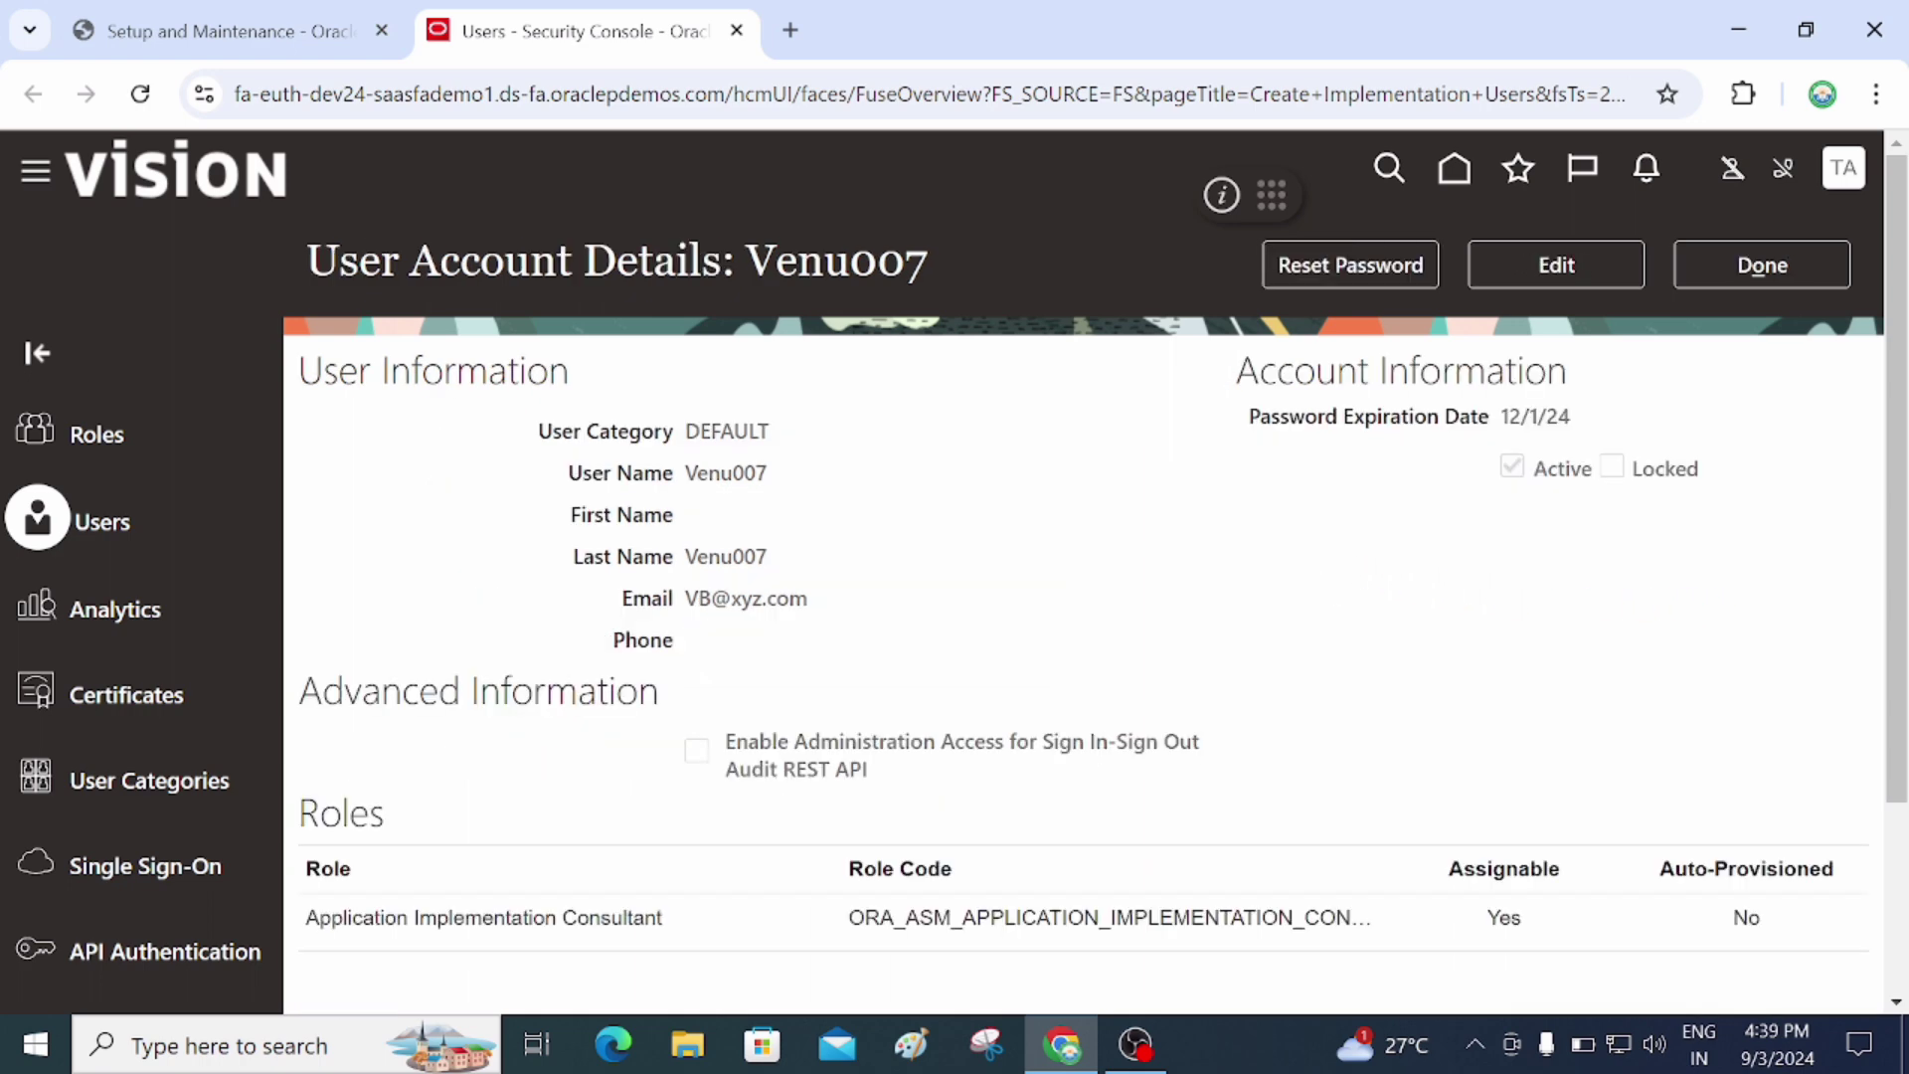
pyautogui.click(1763, 266)
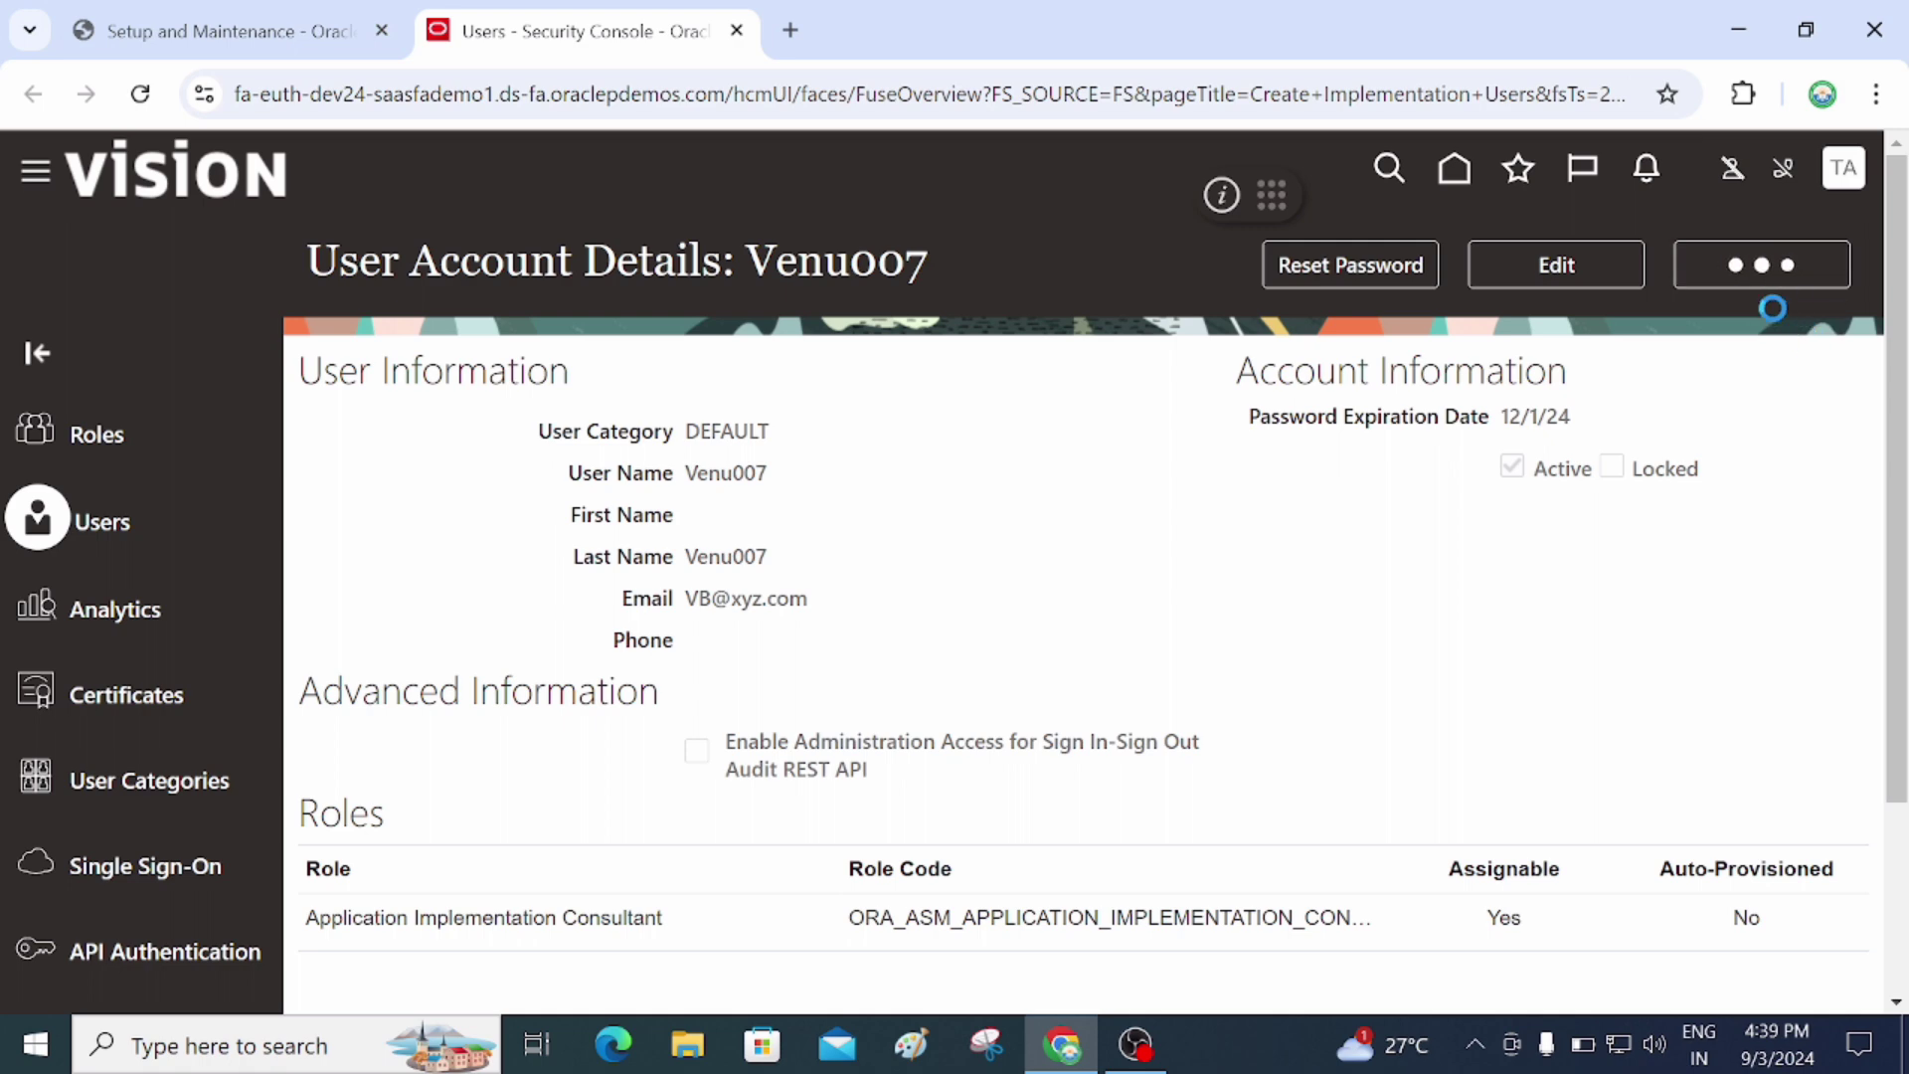